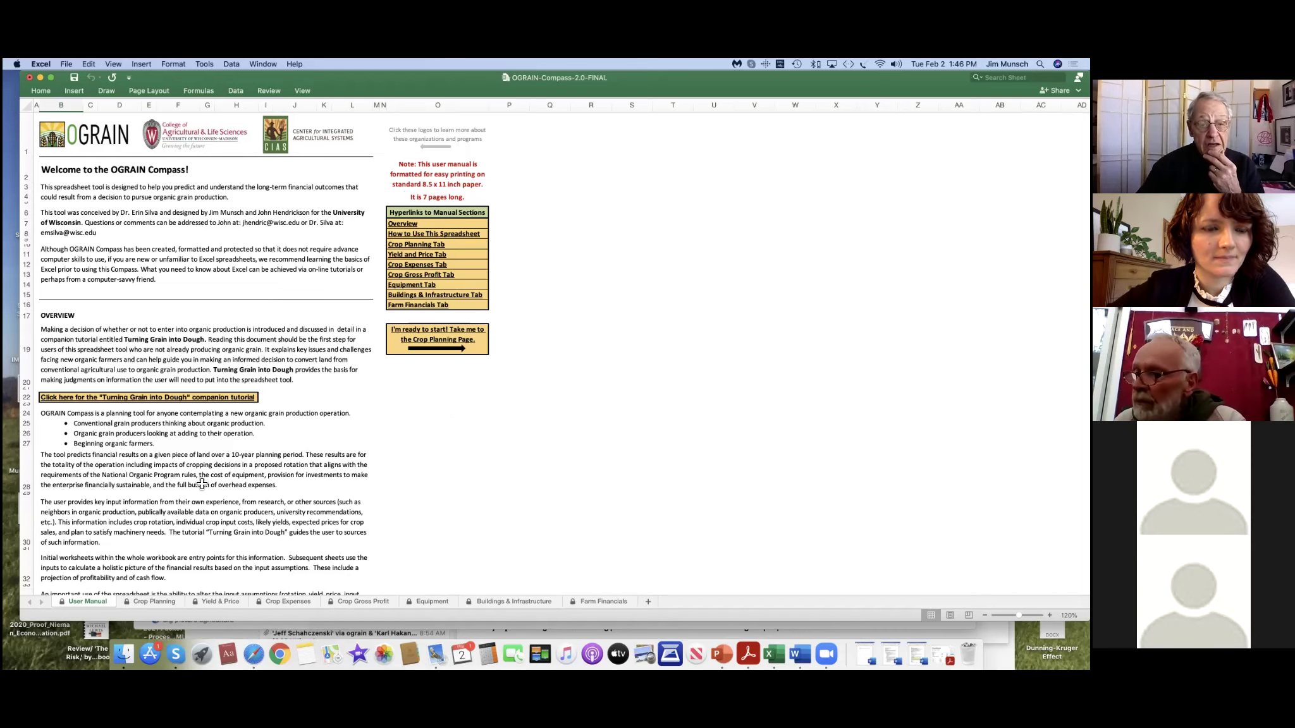
Step: Look through the User Manual's overview and how-to-use sections, ending back at the welcome heading
scroll(201, 481, down, 3)
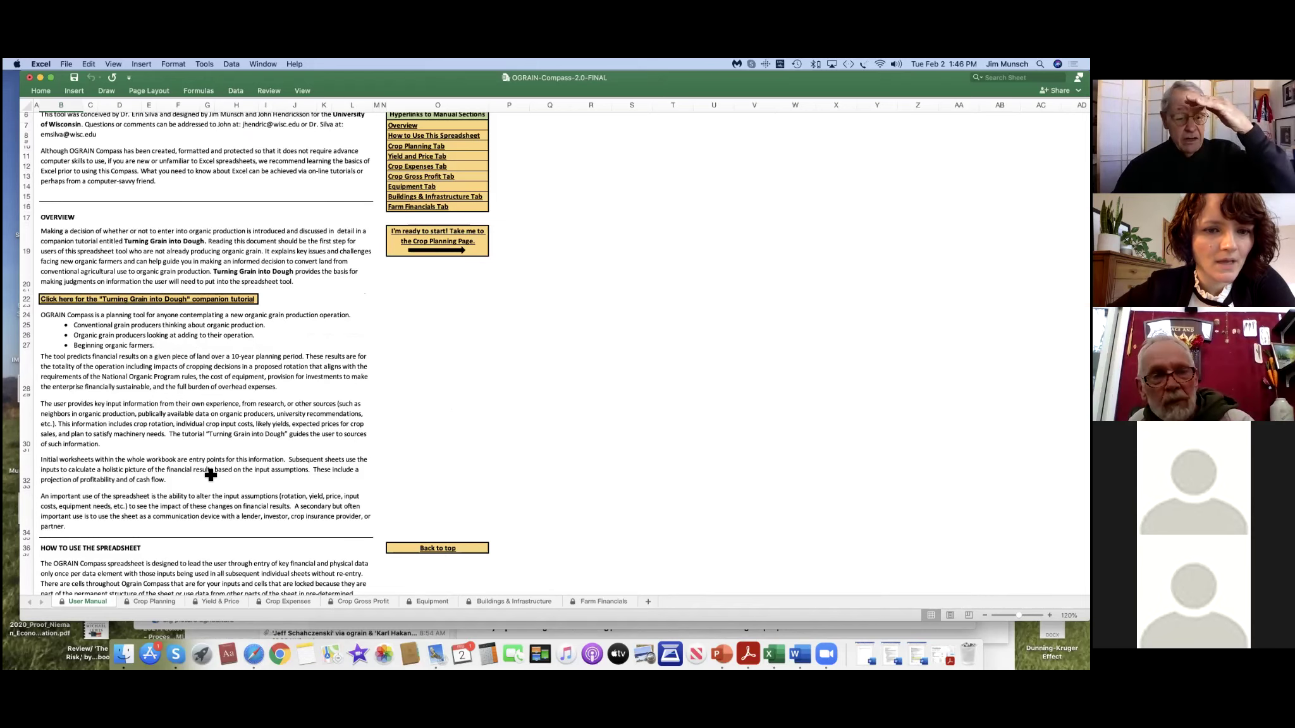
scroll(225, 476, down, 5)
scroll(225, 476, down, 1)
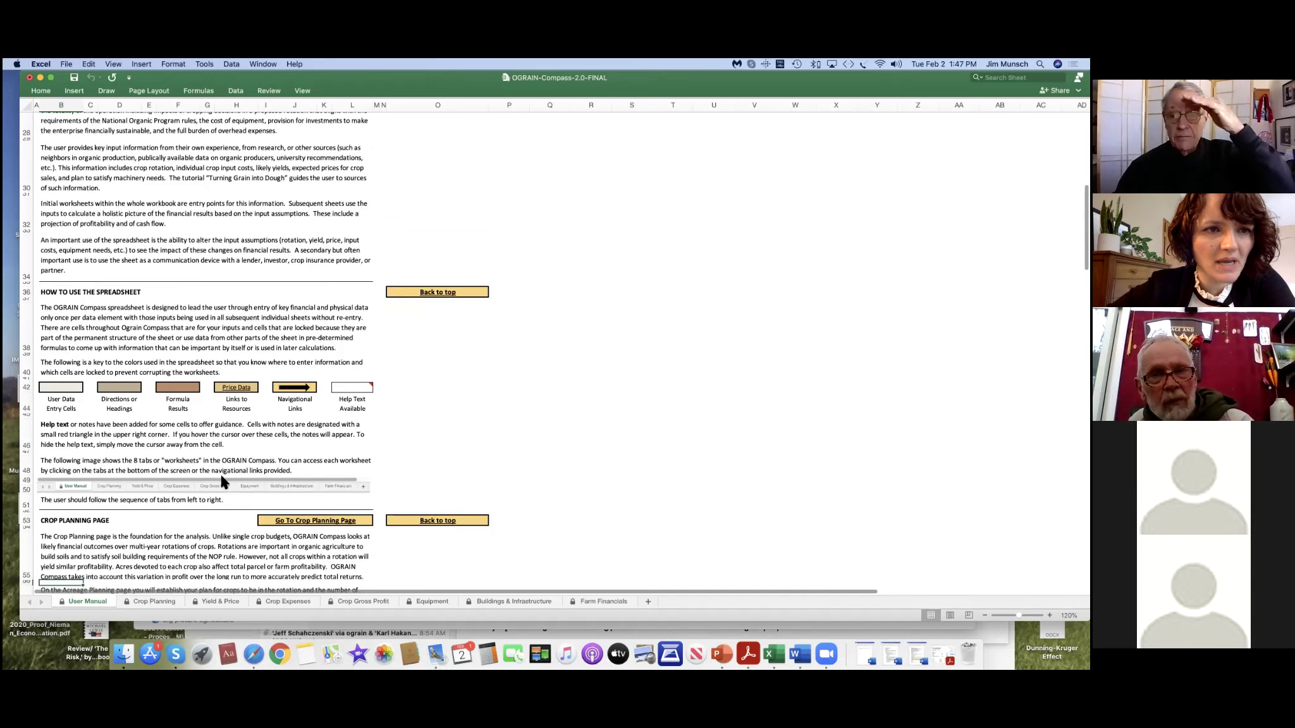
scroll(216, 466, up, 4)
scroll(215, 452, up, 5)
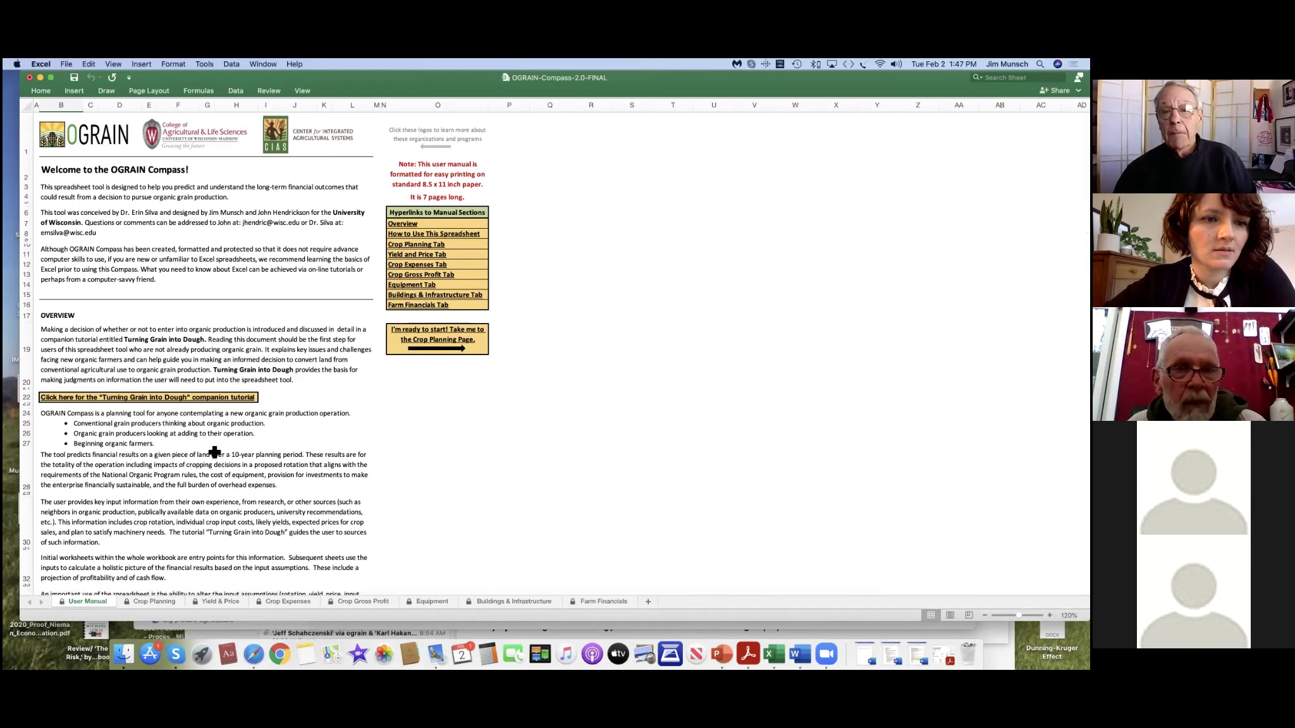
Step: Show the workbook in full screen and read the User Manual down to its Crop Planning and Yield & Price sections
click(51, 77)
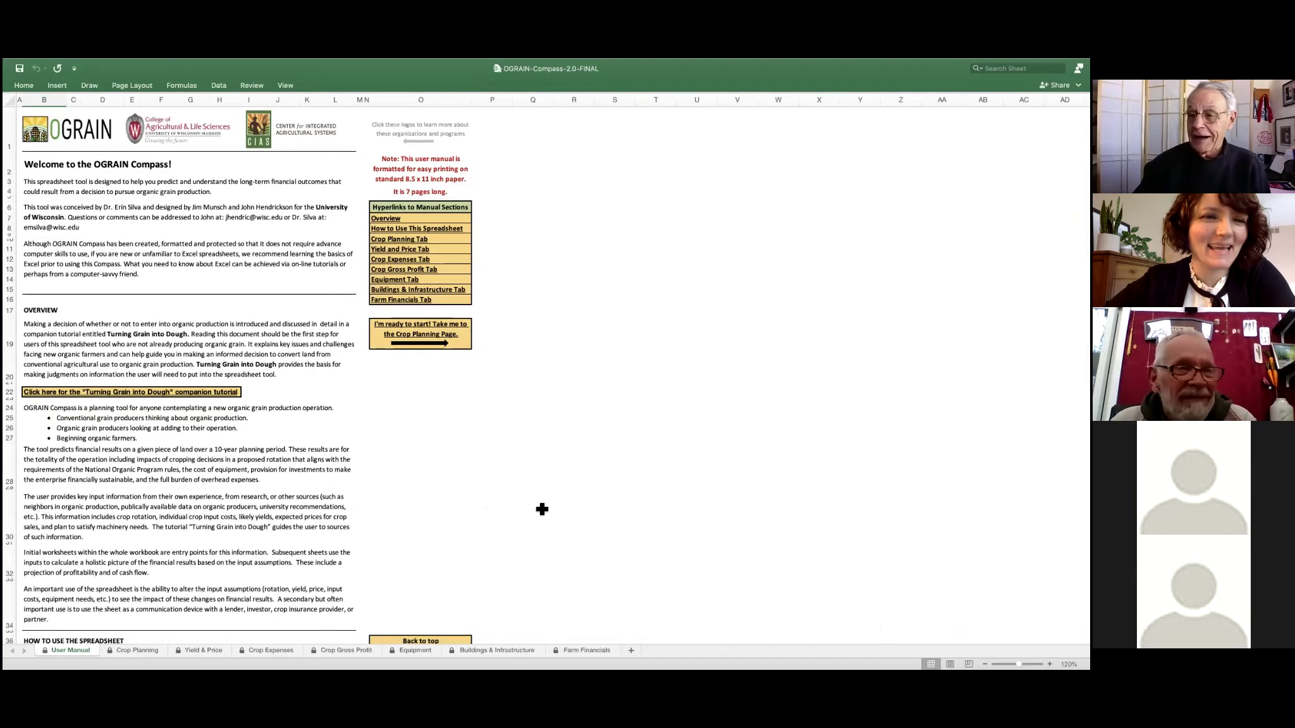
scroll(543, 513, down, 15)
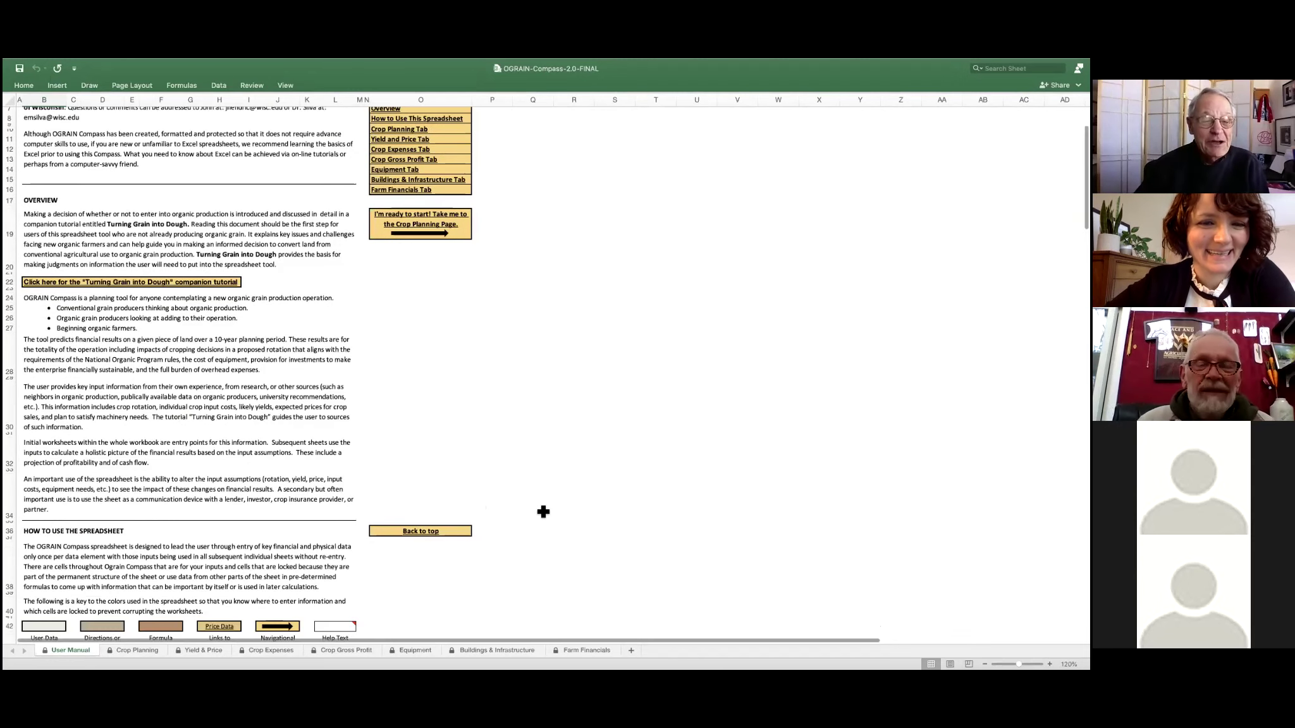
scroll(543, 511, down, 3)
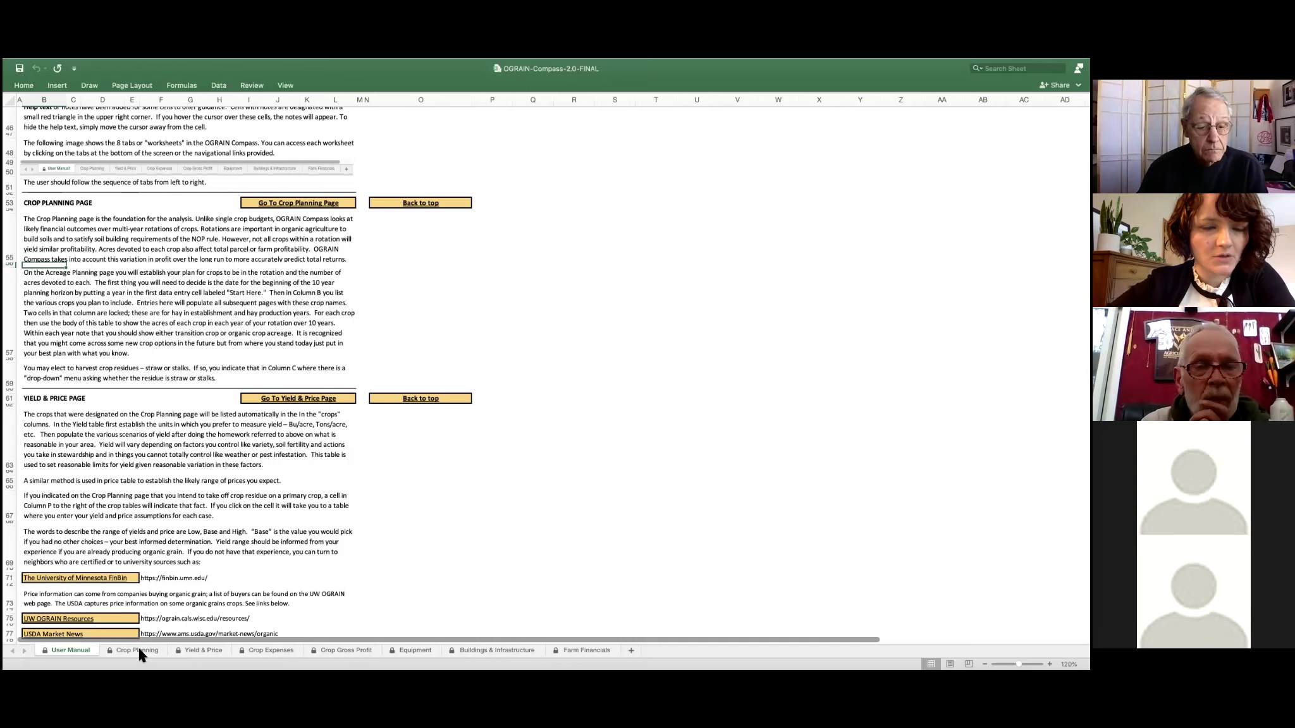
Step: Set the starting year of the Crop Planning acreage table to 2022
click(141, 651)
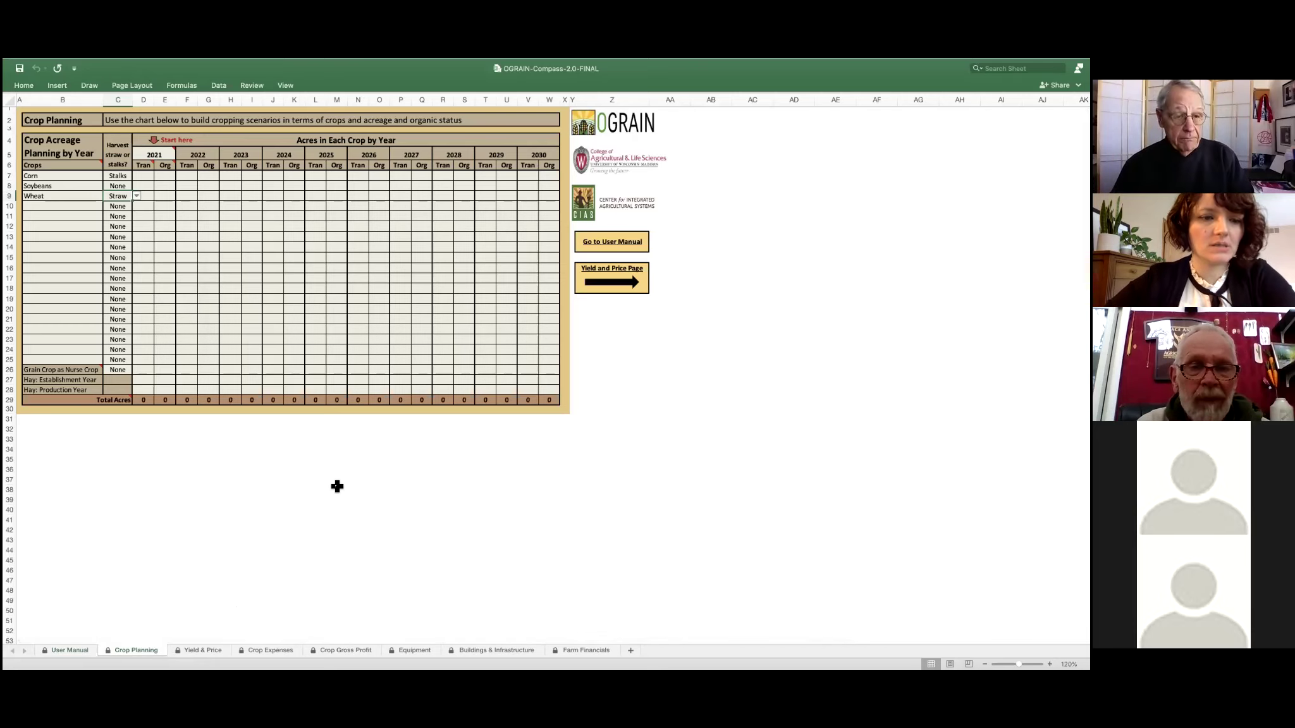
click(165, 154)
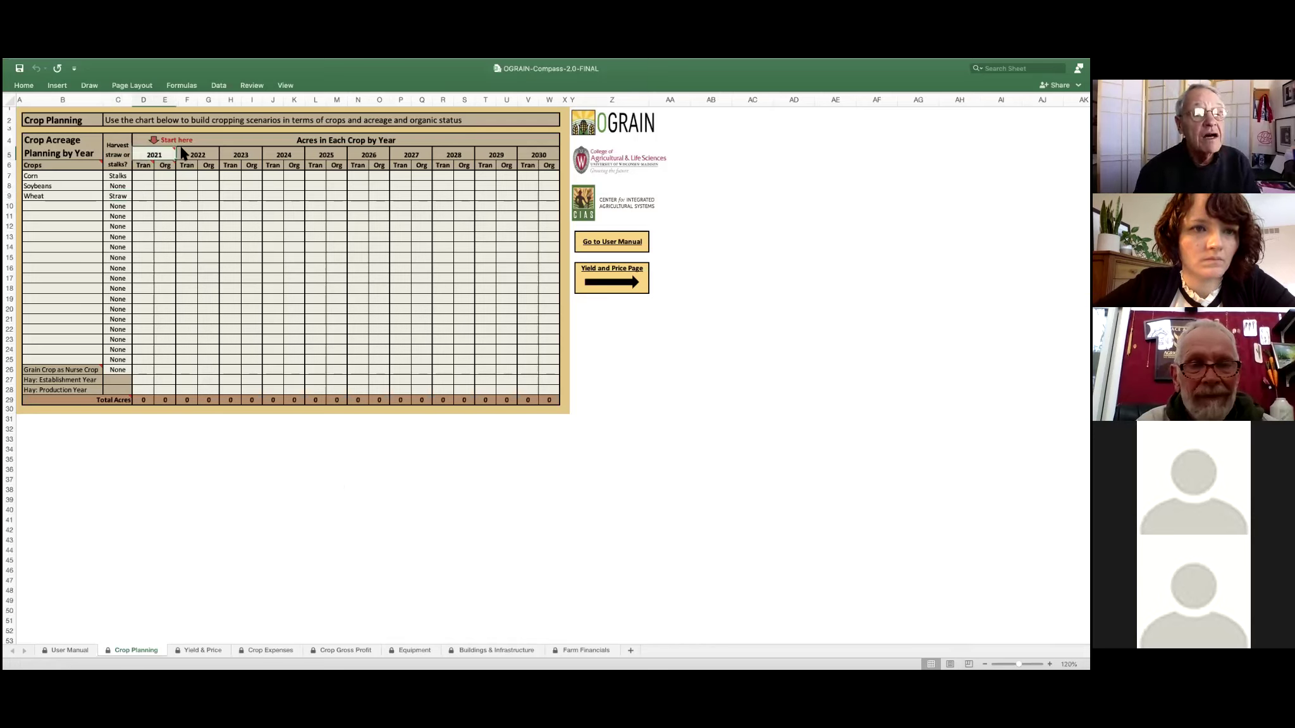
text(2)
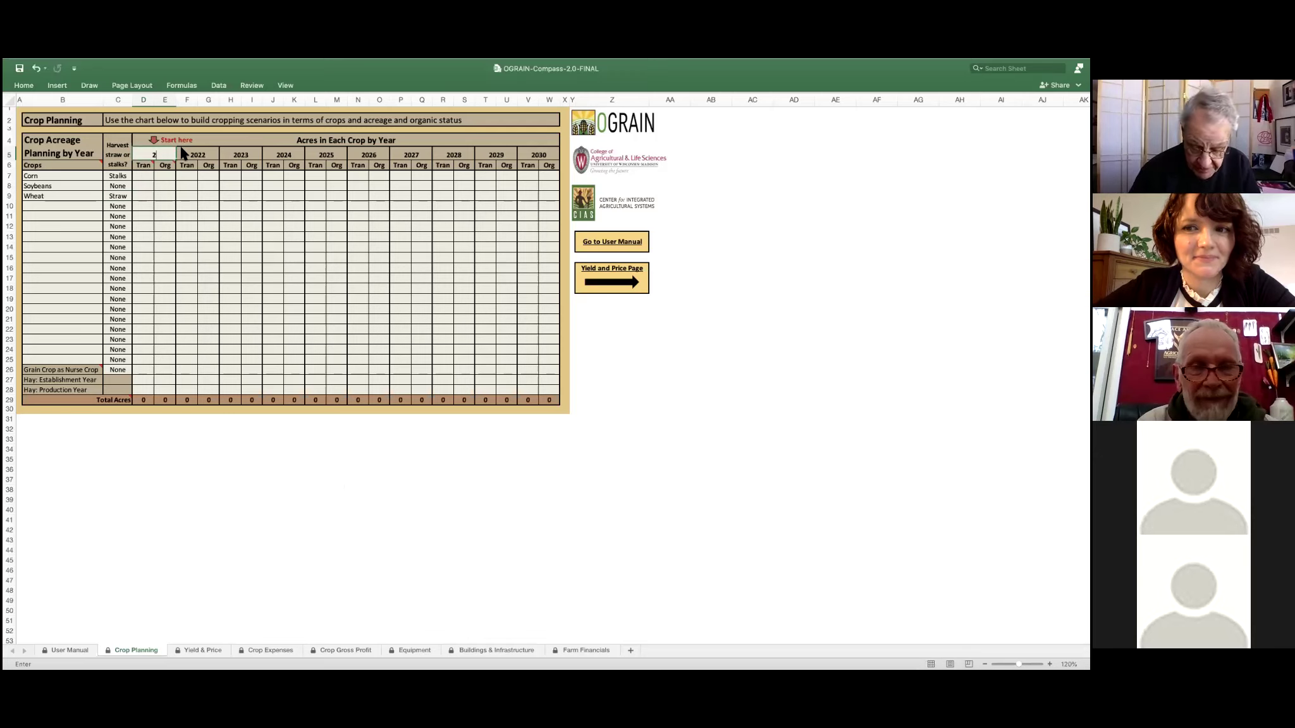
text(022)
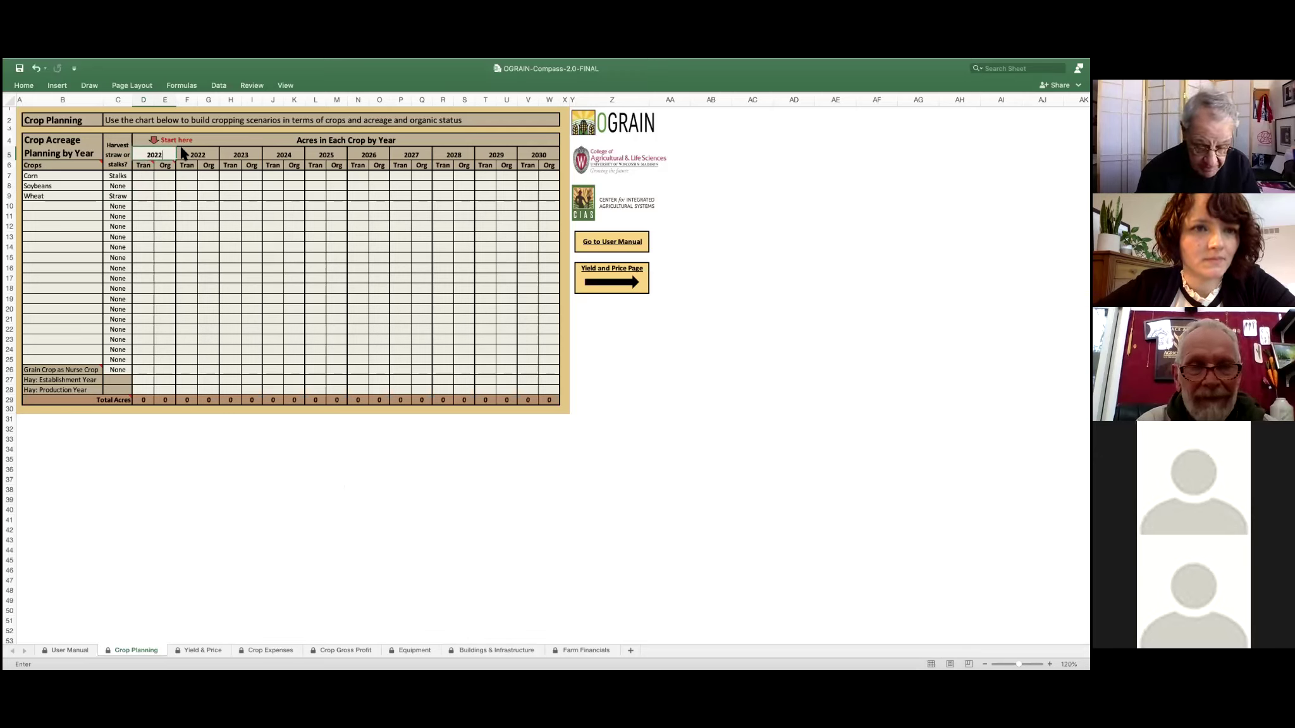
key(Return)
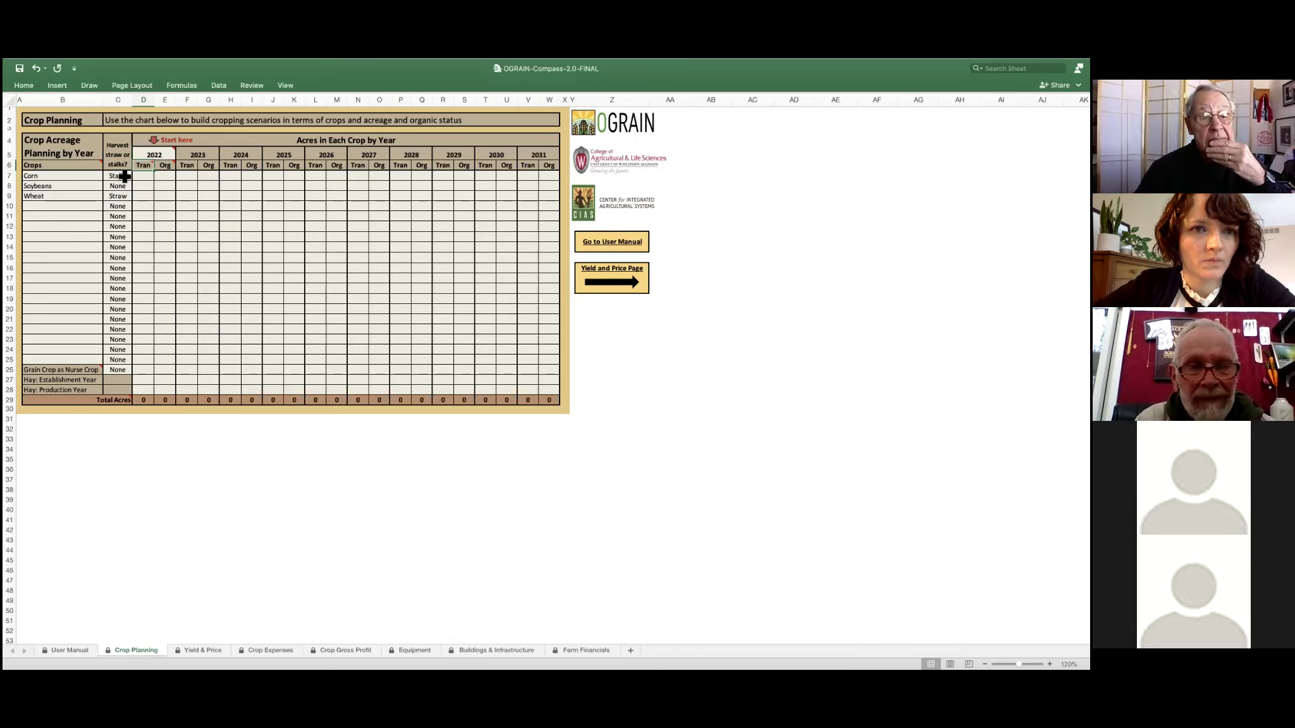
scroll(124, 176, down, 1)
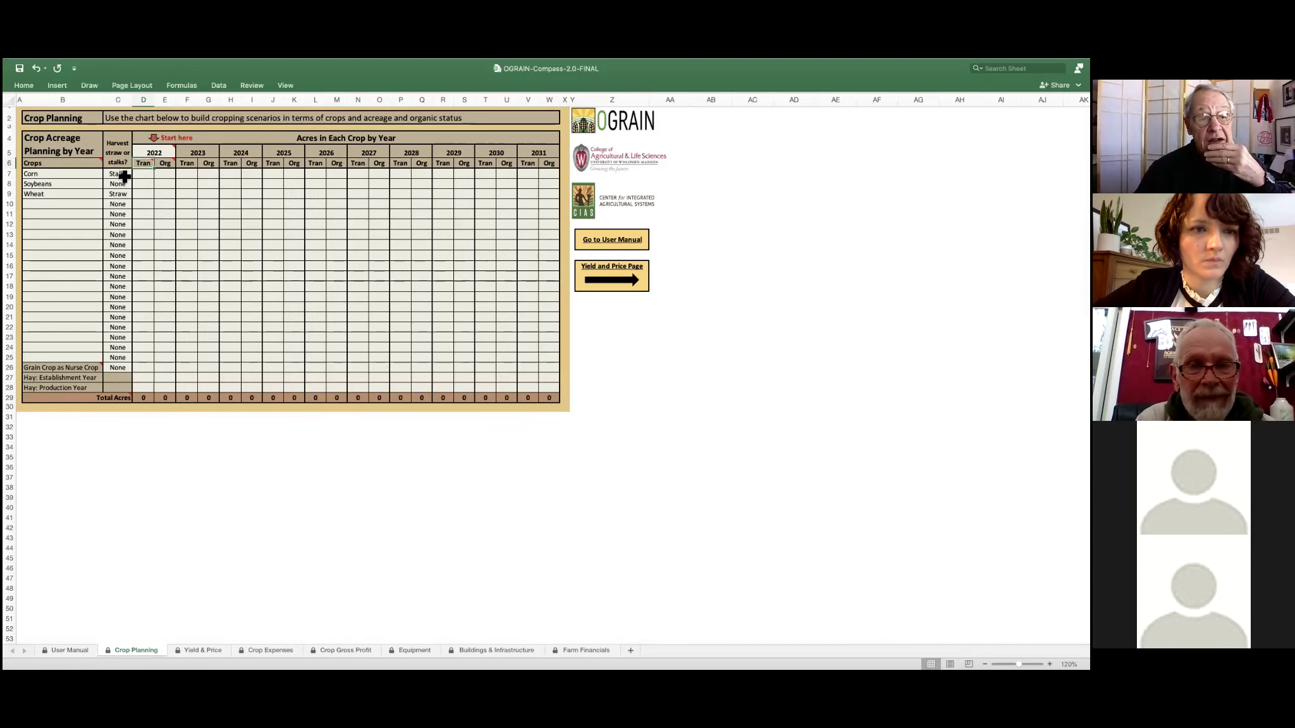
scroll(125, 176, down, 1)
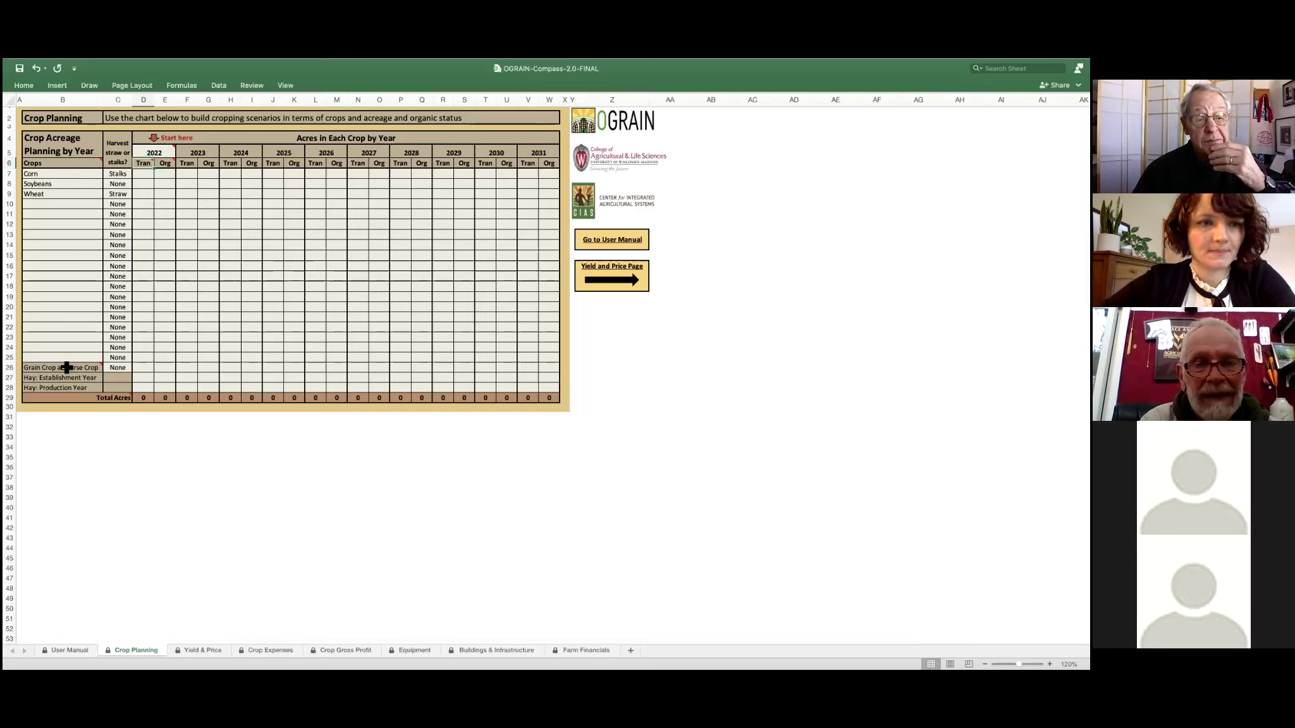
mouse_move(69, 383)
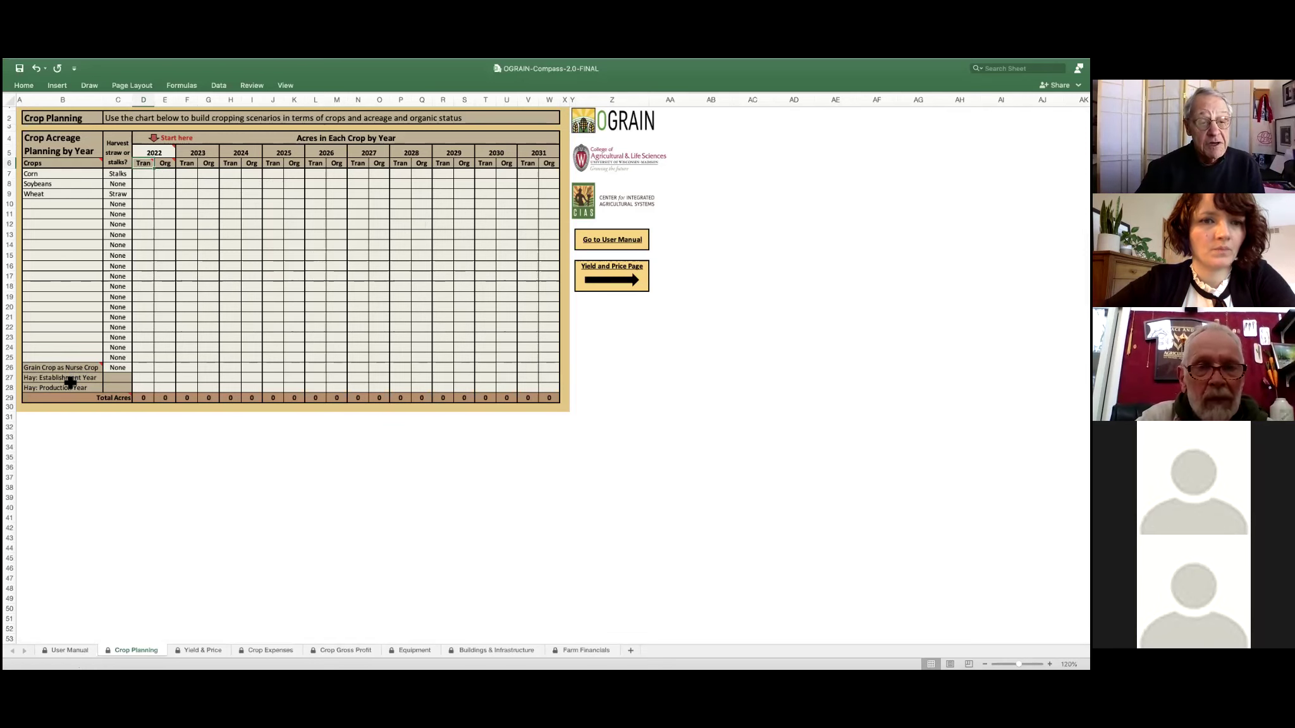
scroll(76, 379, left, 1)
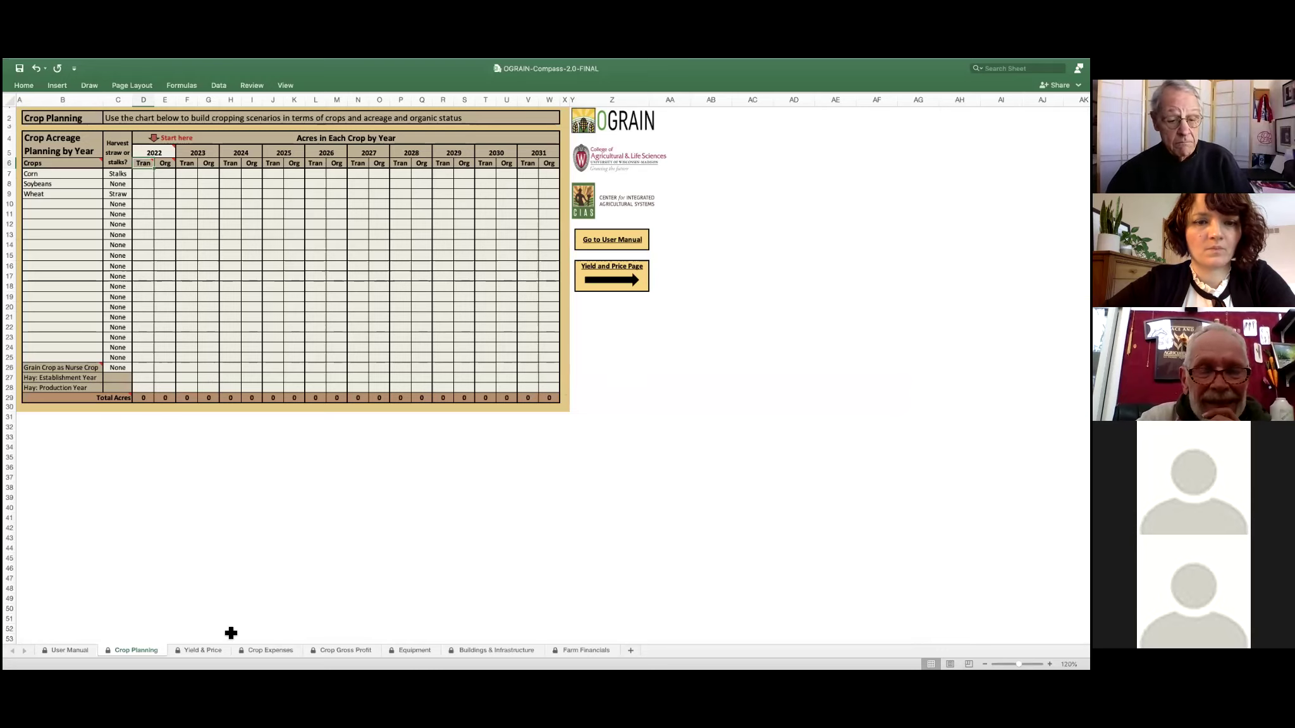
Step: Review the Yield & Price assumption tables, including the linked straw or stalks tables for corn, and return to the main tables
click(201, 652)
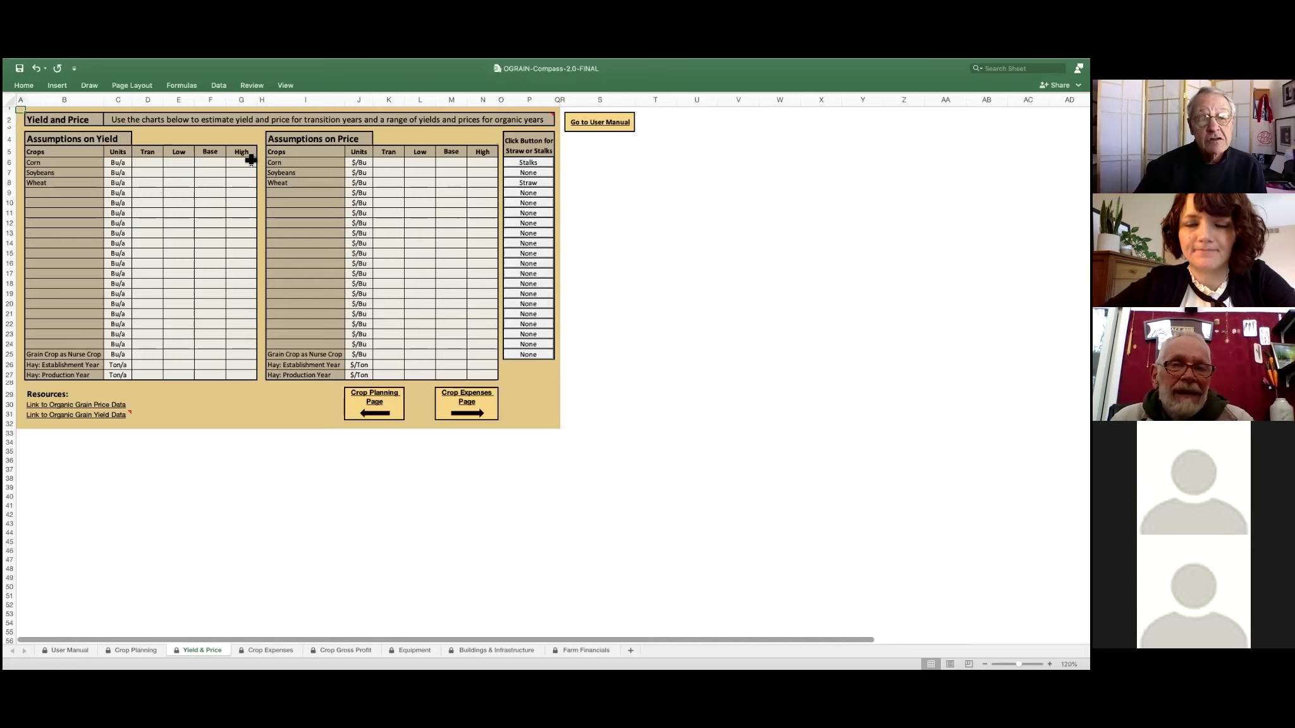
scroll(266, 190, down, 3)
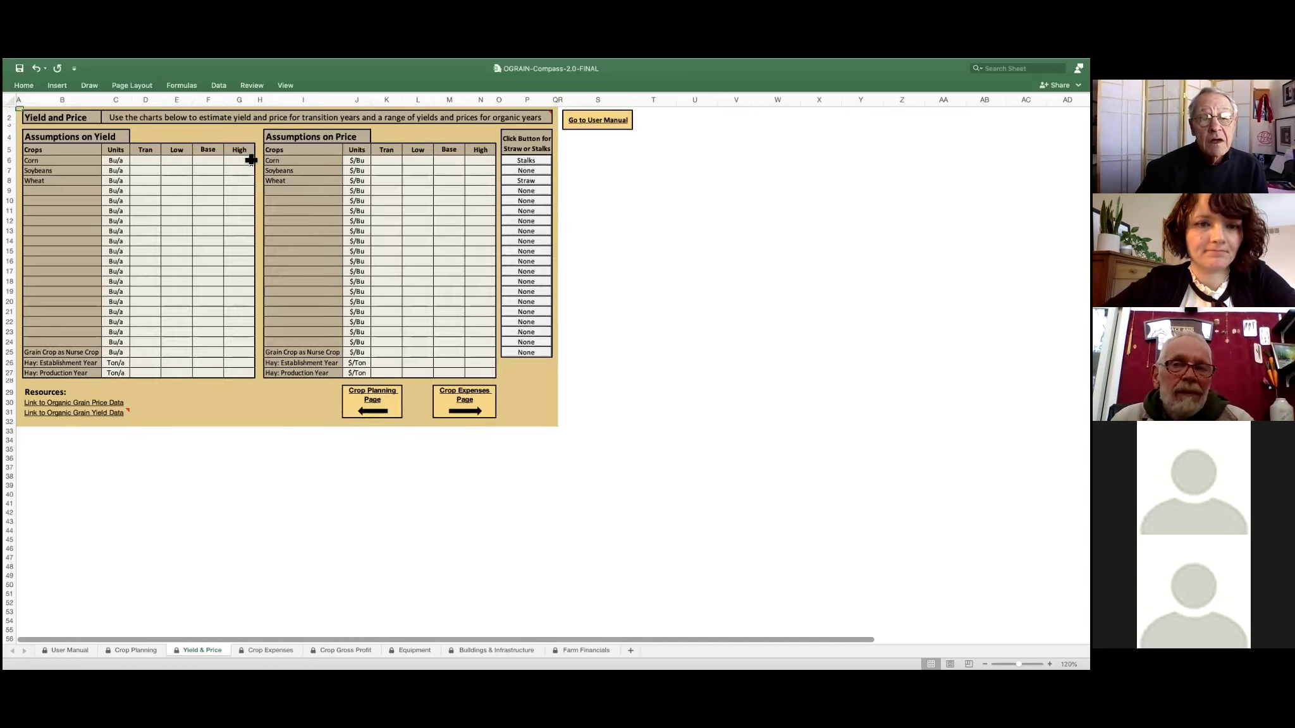
scroll(284, 221, up, 3)
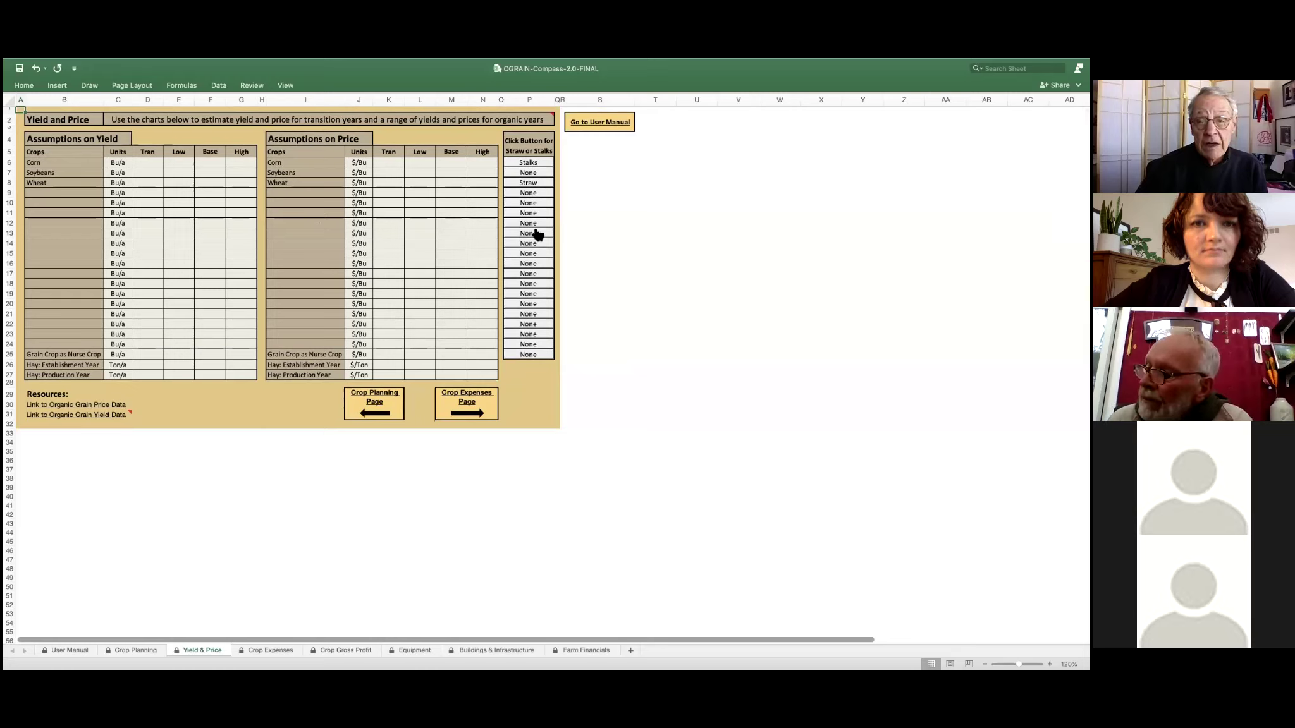
click(529, 166)
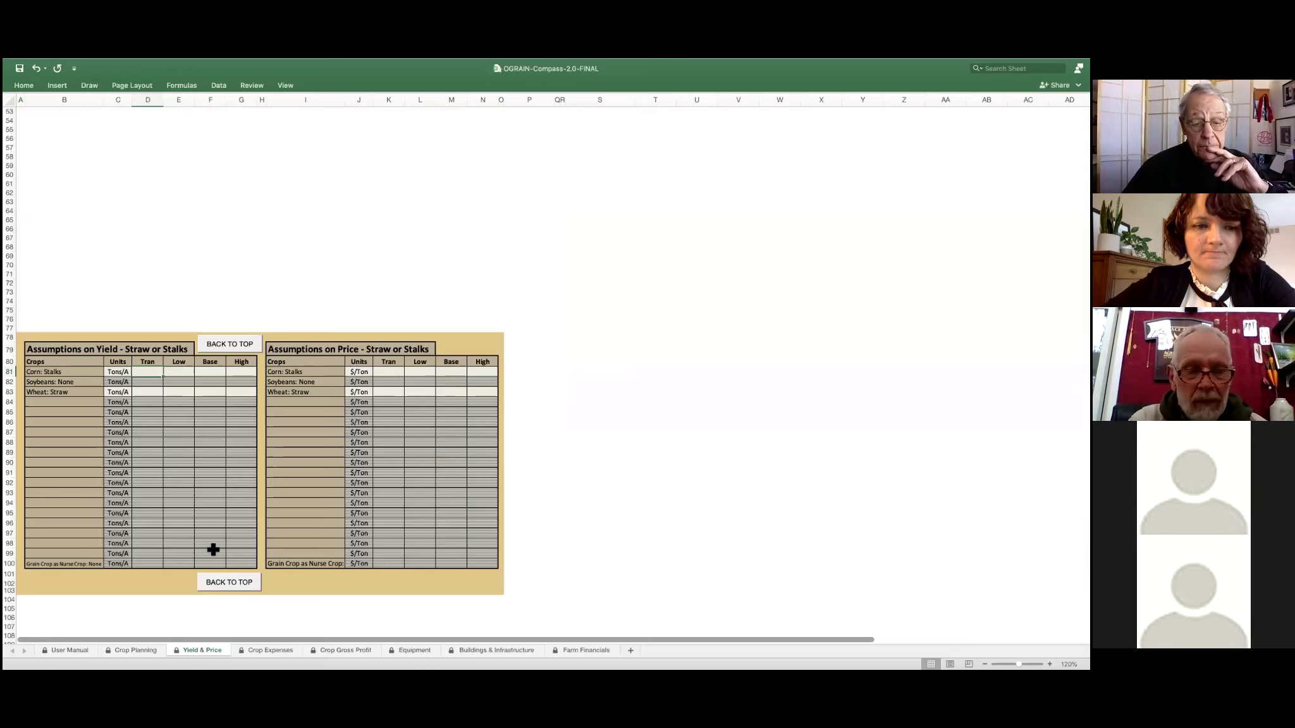
click(229, 585)
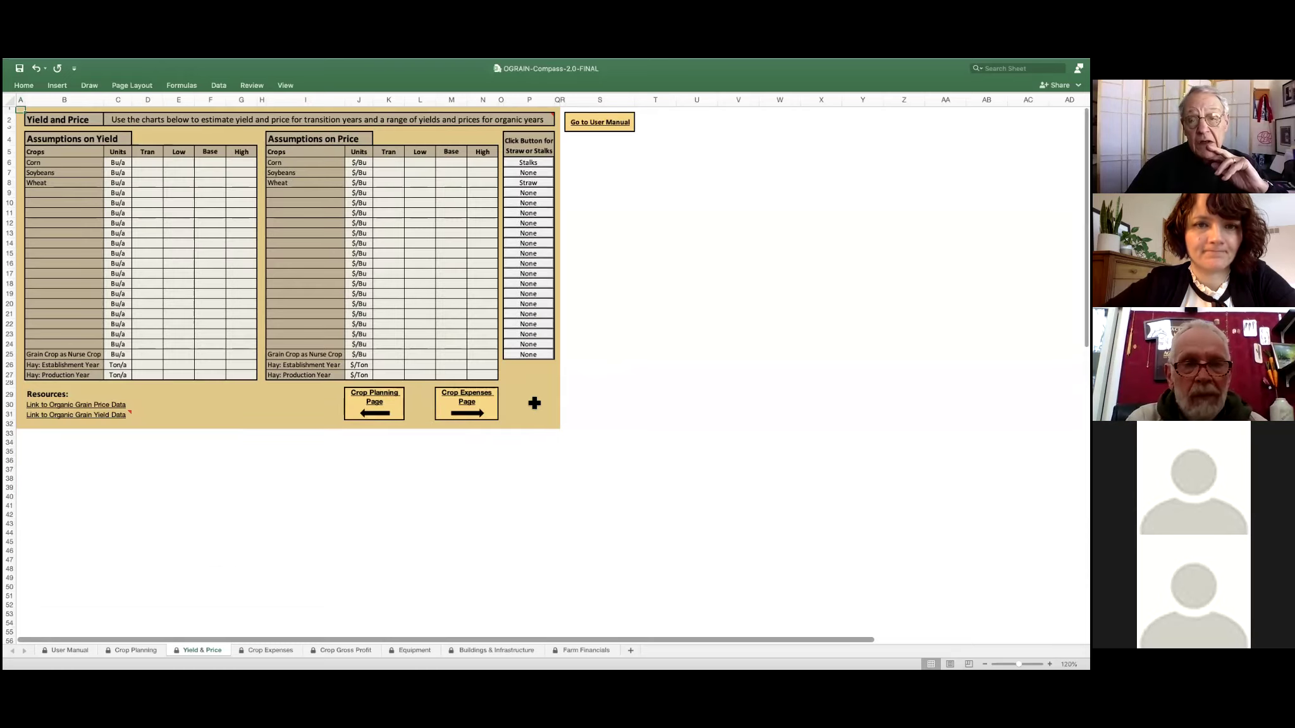
Step: Browse the crop choices on the Crop Expenses sheet and switch the displayed expense table to Corn
click(272, 651)
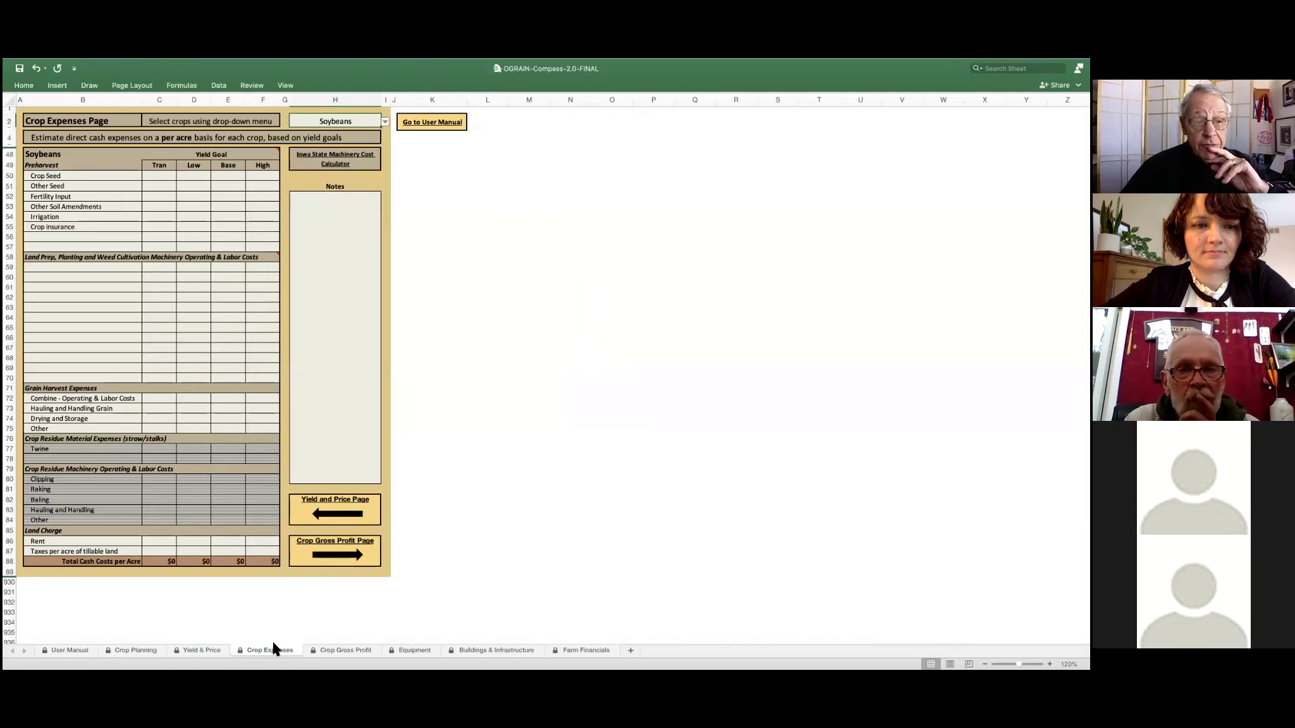
click(385, 123)
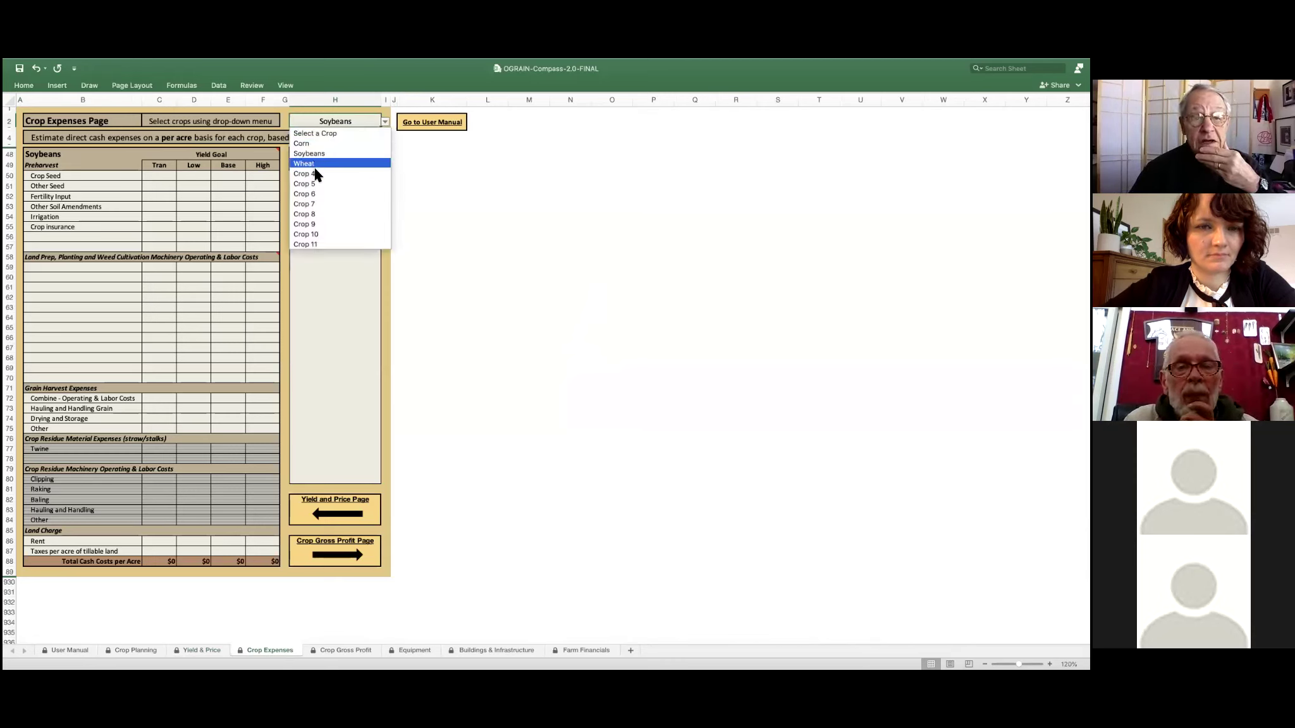
scroll(328, 243, down, 1)
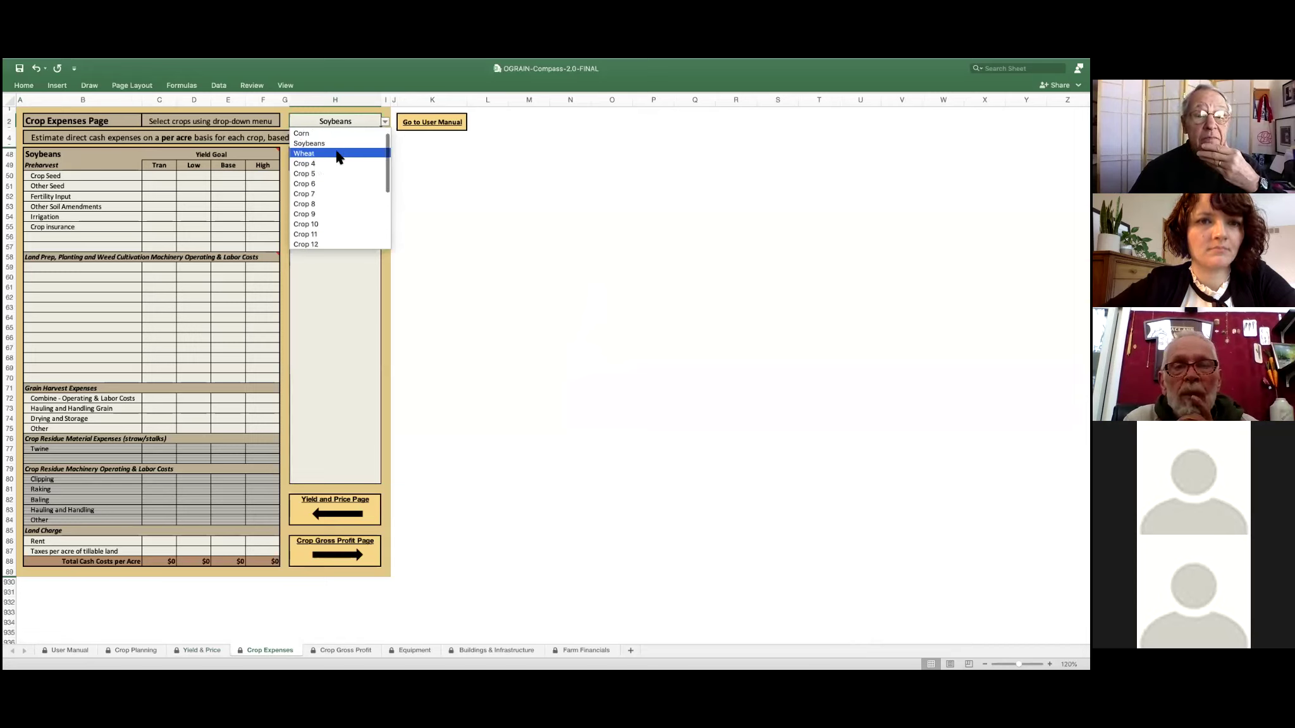
scroll(347, 211, down, 5)
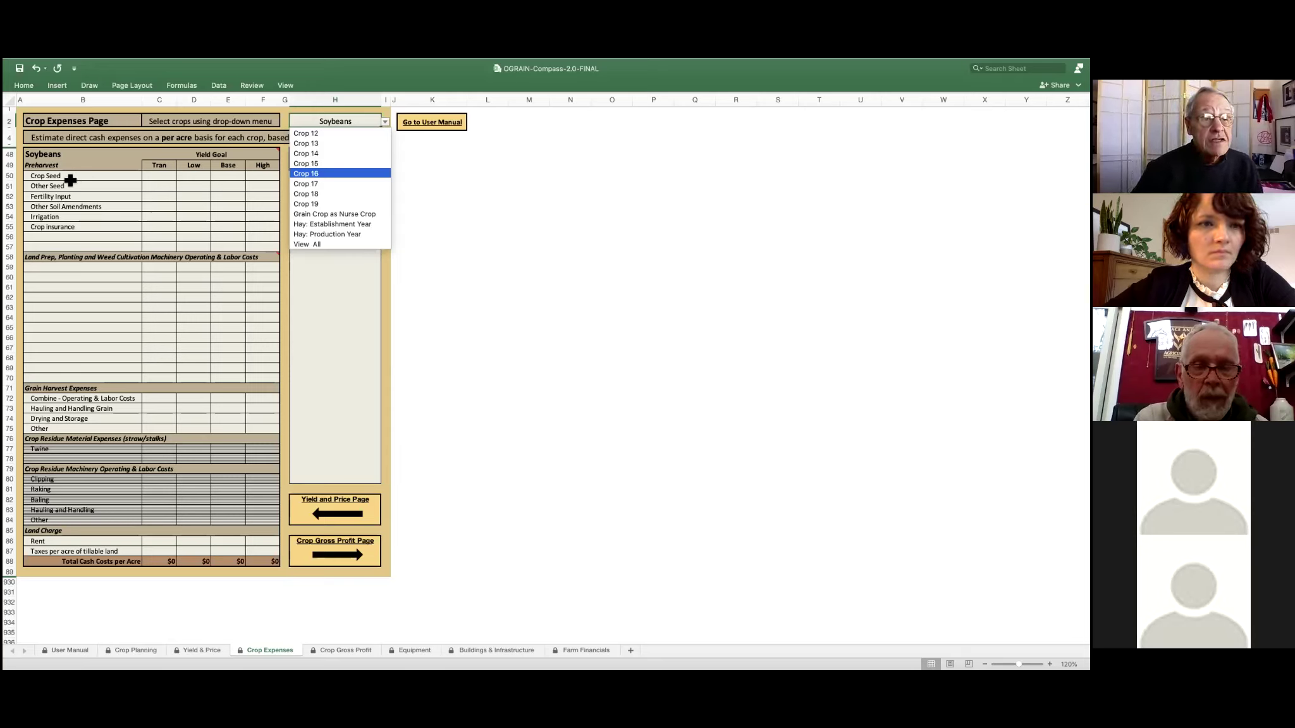
scroll(319, 184, up, 4)
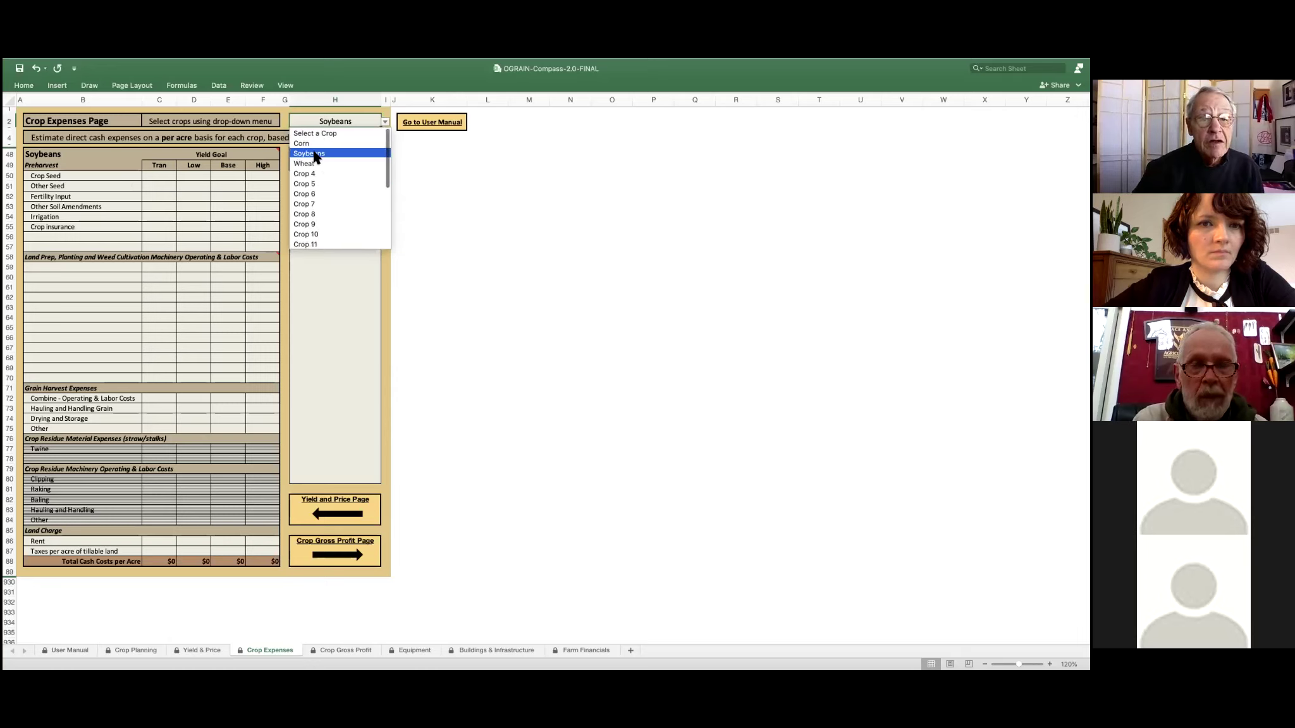
click(309, 144)
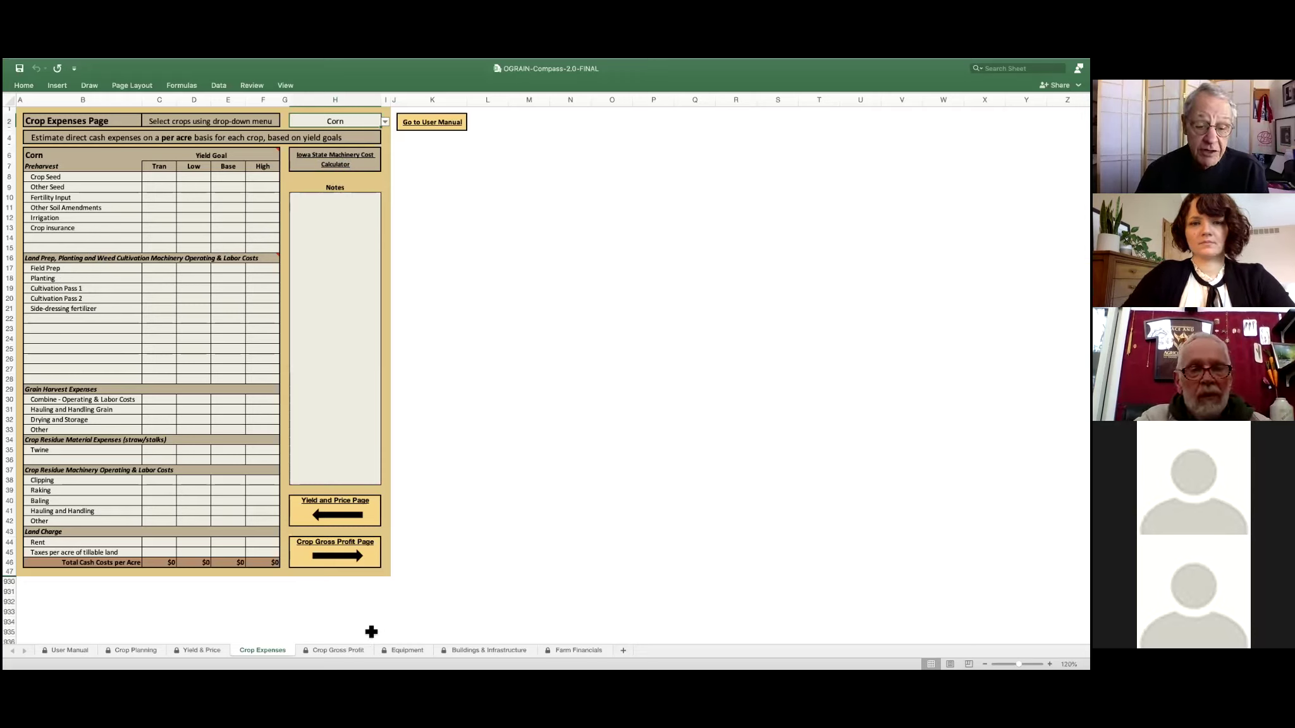
Step: Review the per-acre revenue, expense and gross profit tables on the Crop Gross Profit sheet, glancing at the Equipment sheet in between
click(337, 651)
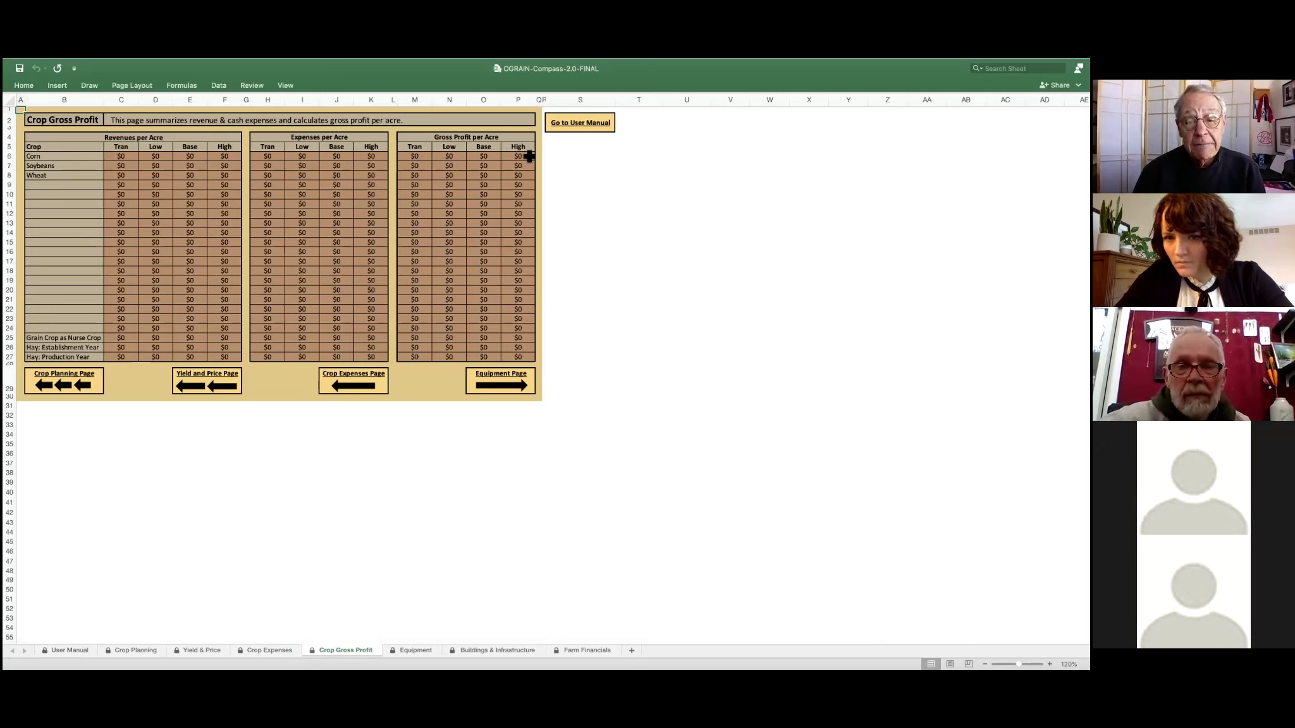
click(418, 651)
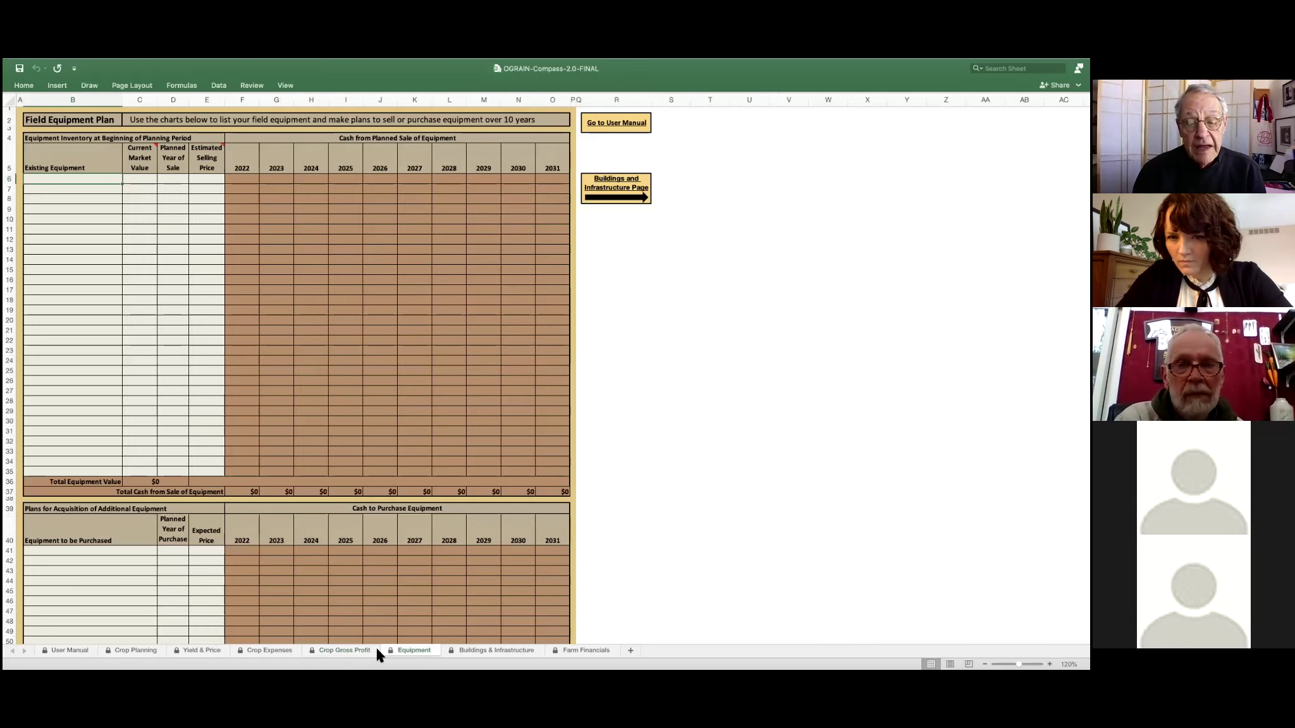
click(357, 652)
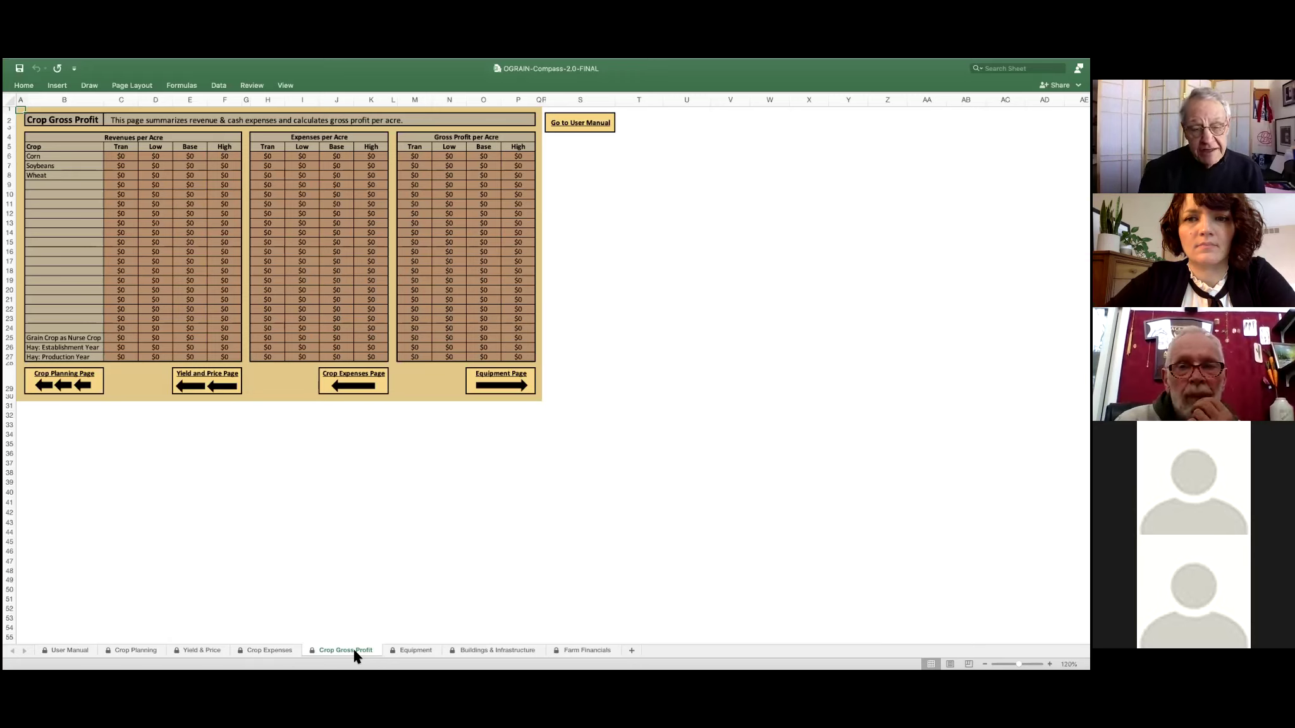
Step: On the Equipment sheet, enter a current market value of 5 and planned sale year 2024 for the first existing equipment row
click(418, 653)
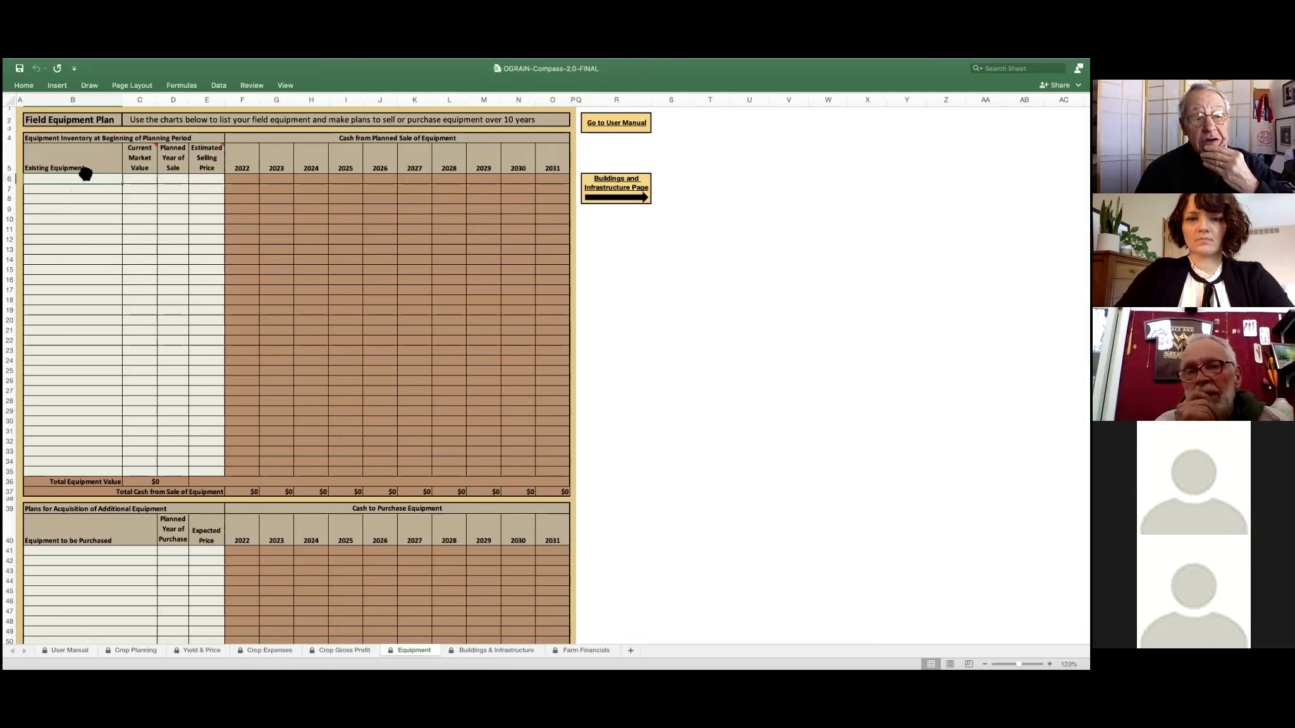
click(143, 180)
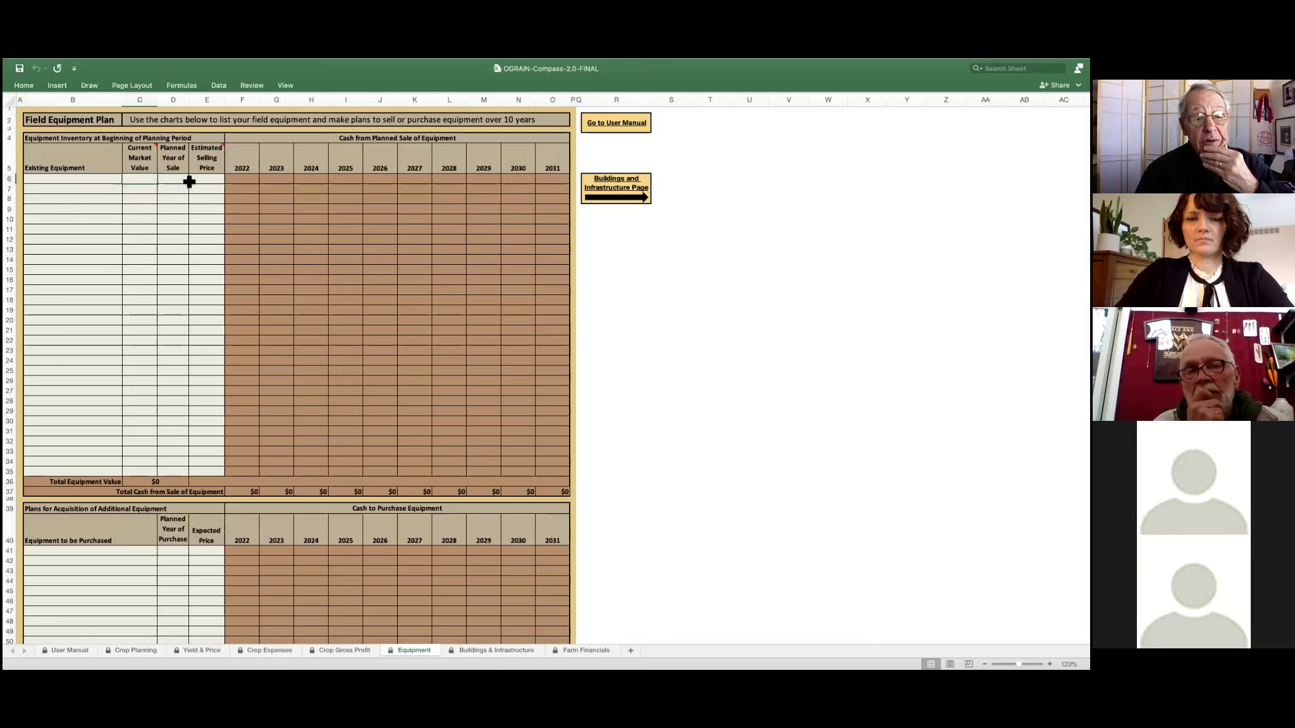
text(5)
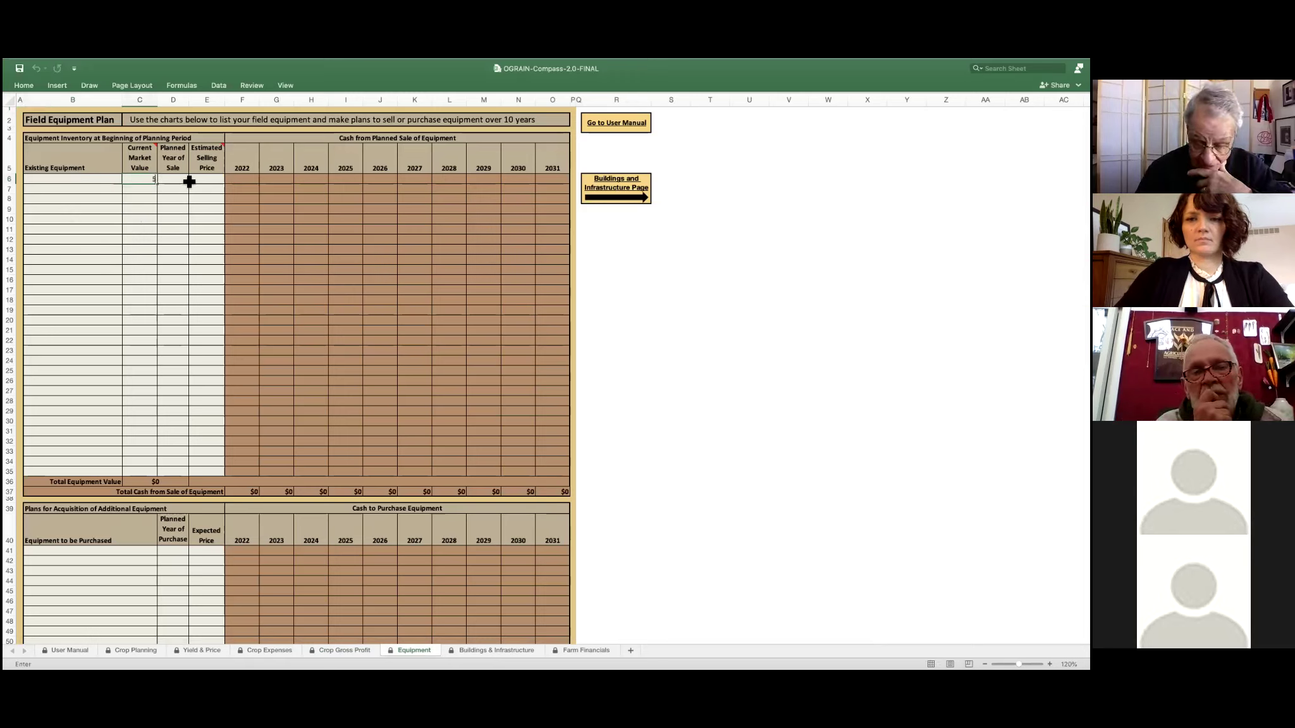
click(174, 180)
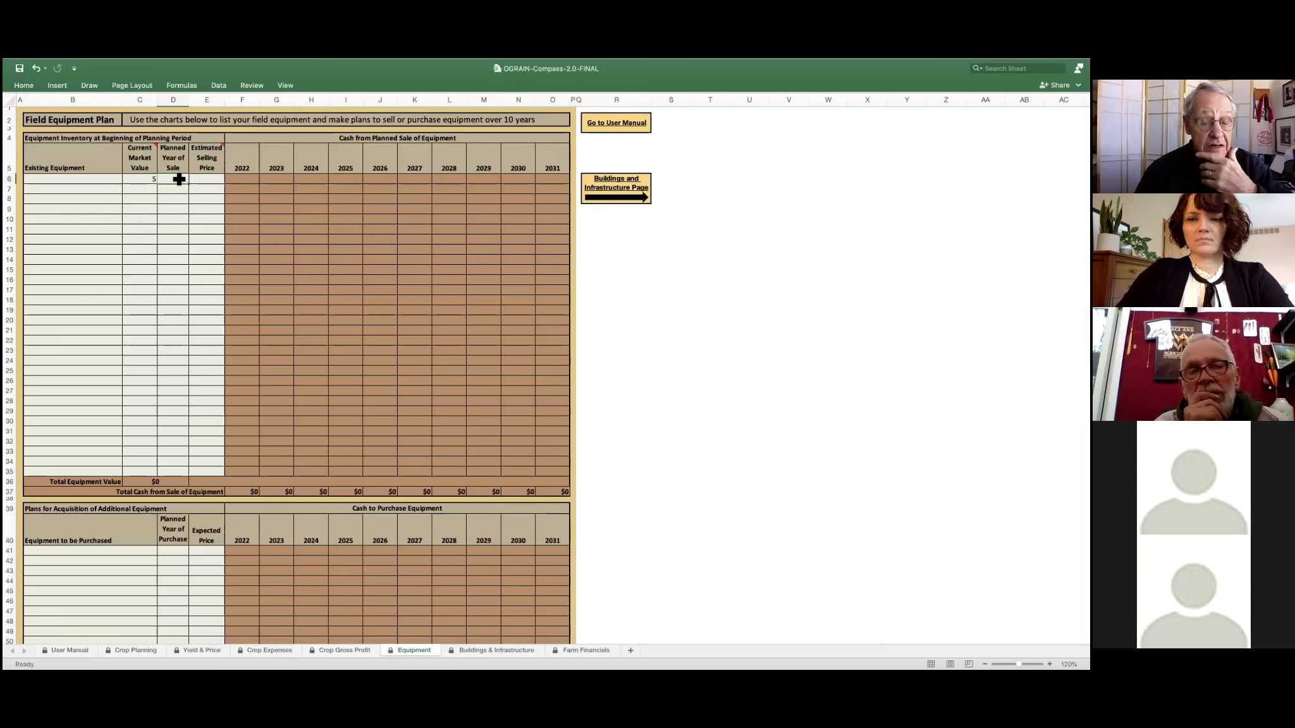
text(202)
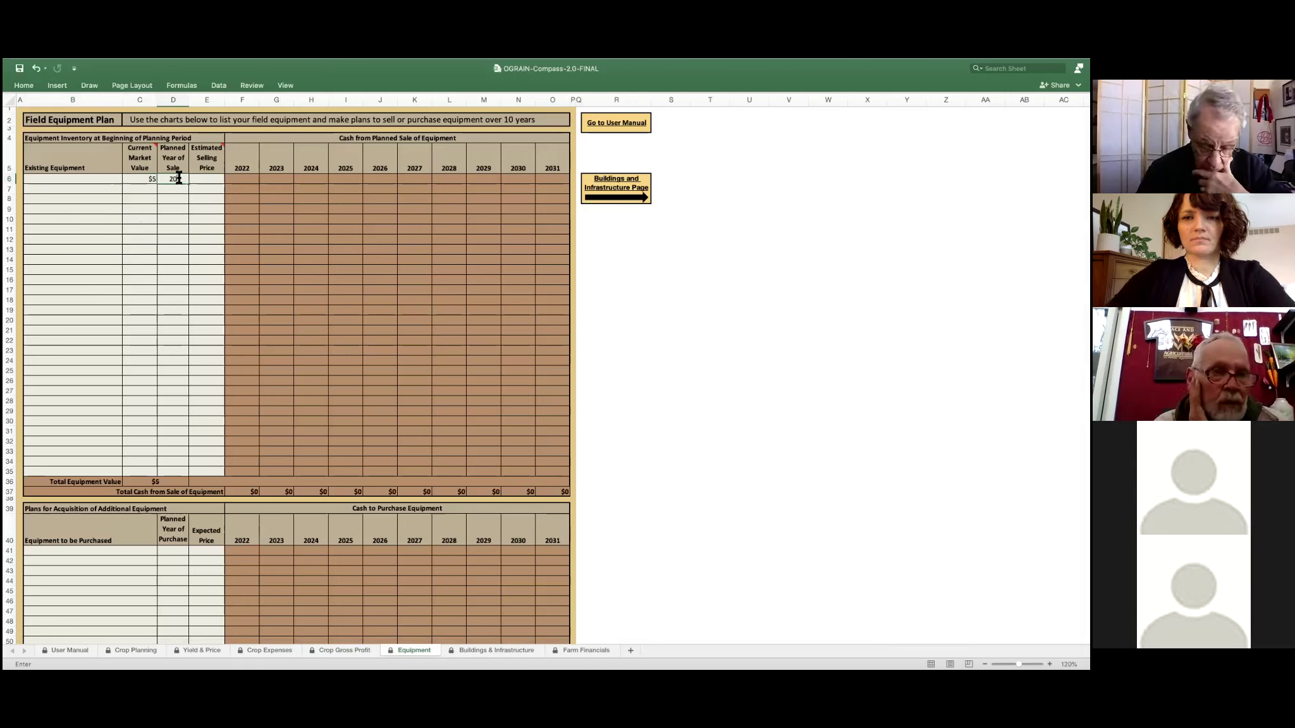
text(5)
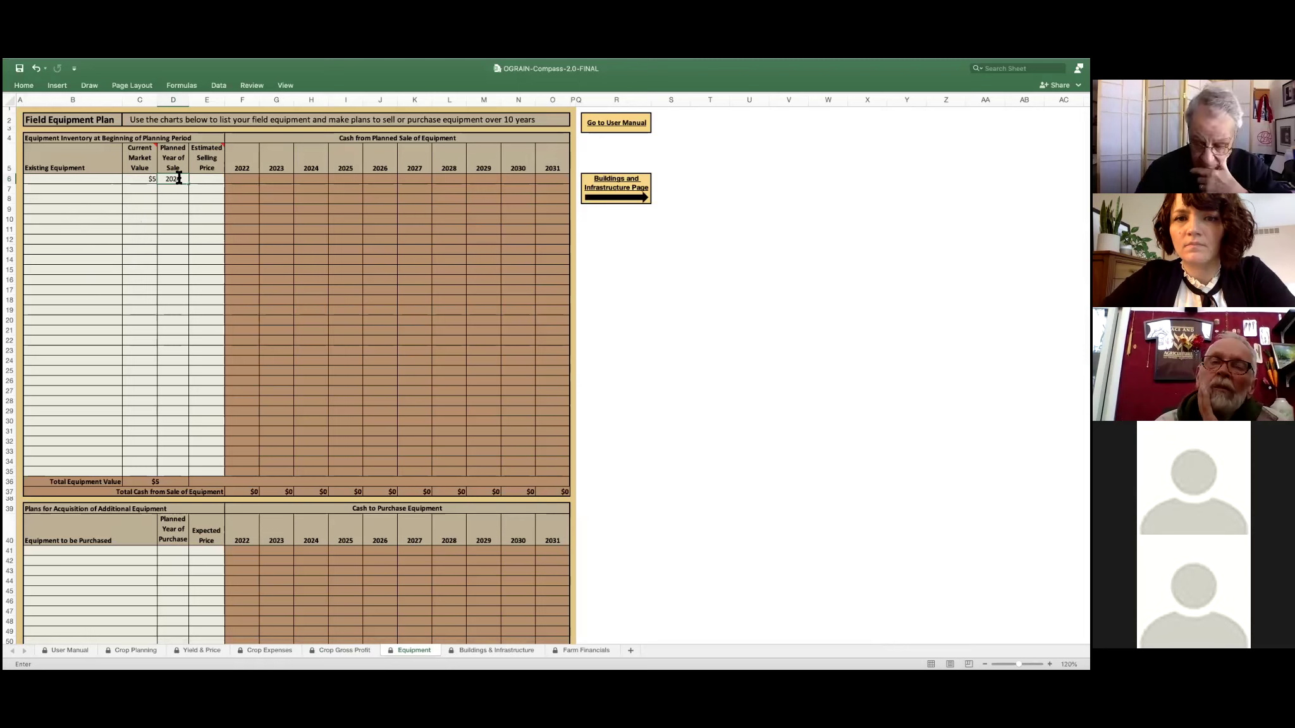
key(Return)
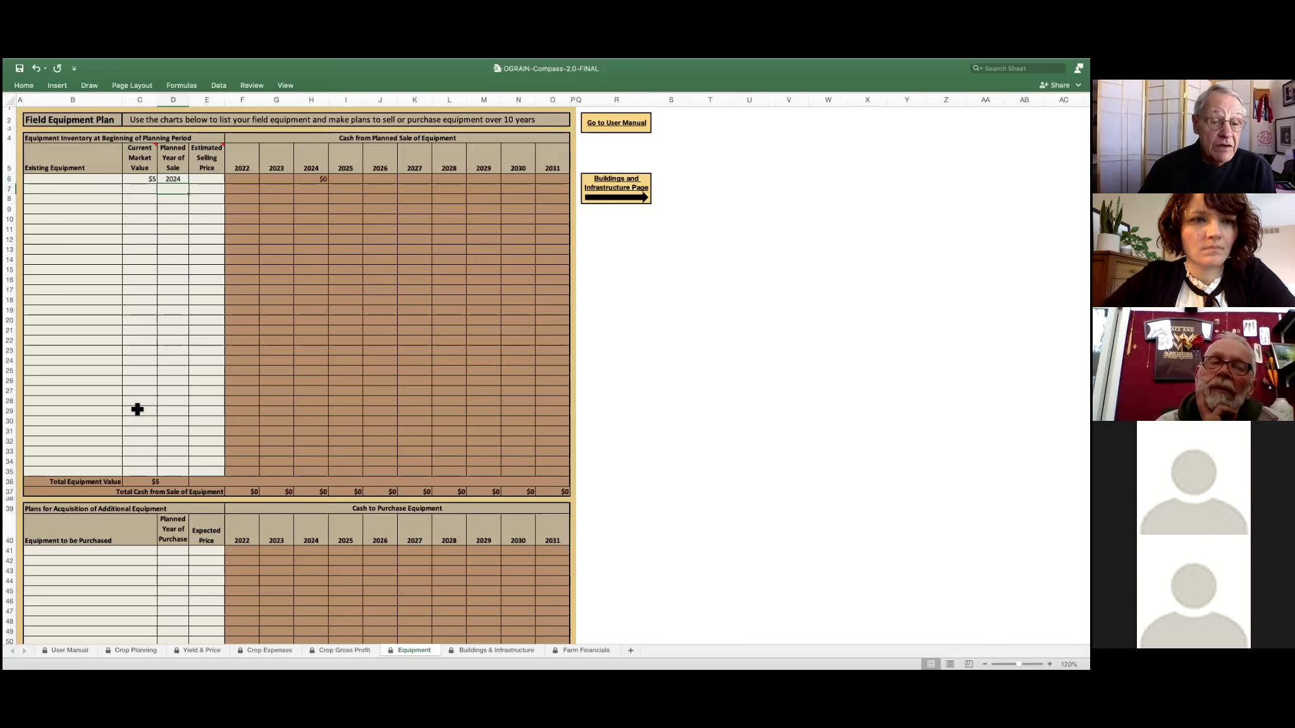
Step: Review the equipment purchase and Capital Asset Recovery tables, plus the complete Buildings and Infrastructure plan
scroll(150, 474, down, 10)
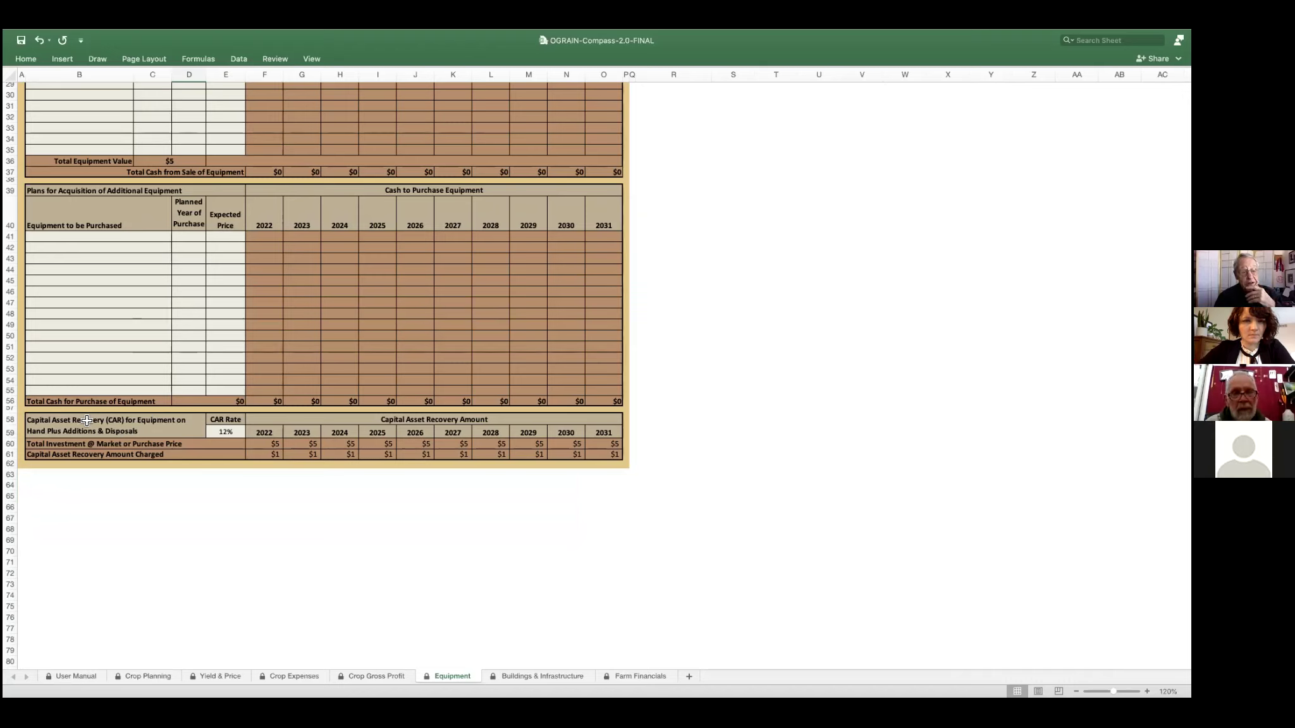
click(226, 432)
text(12)
key(Return)
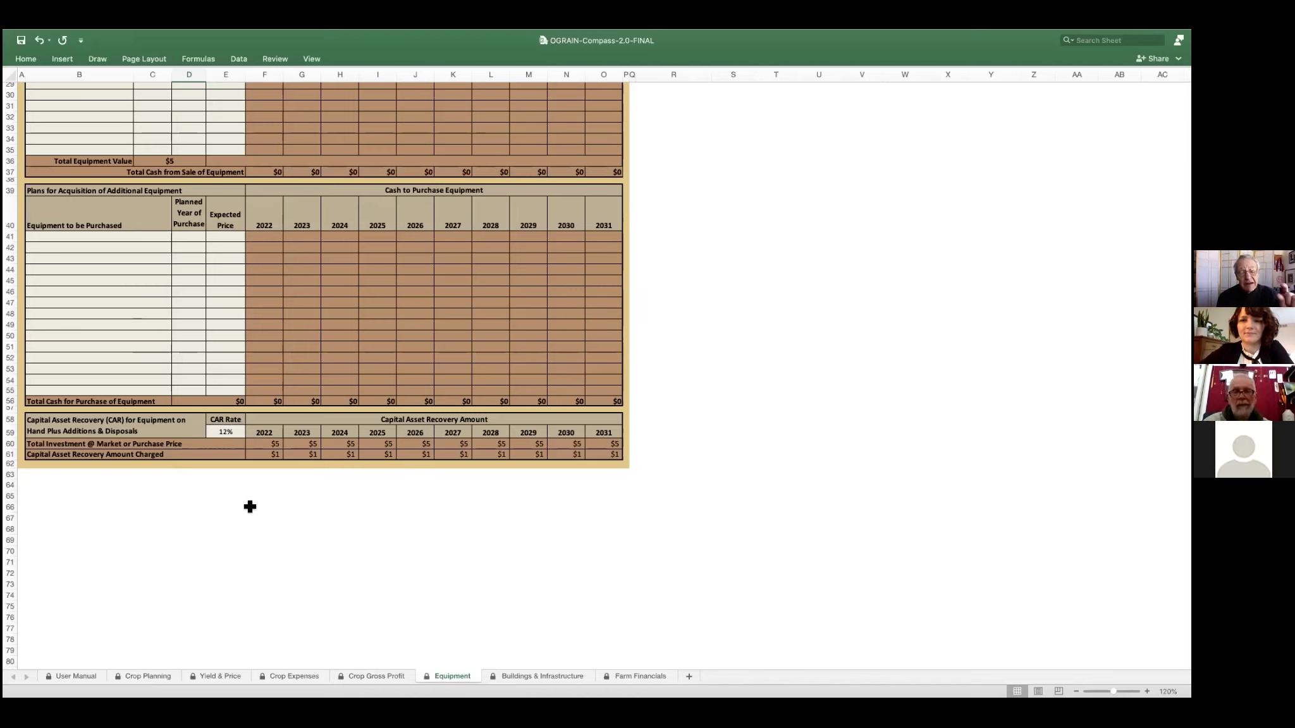
click(544, 677)
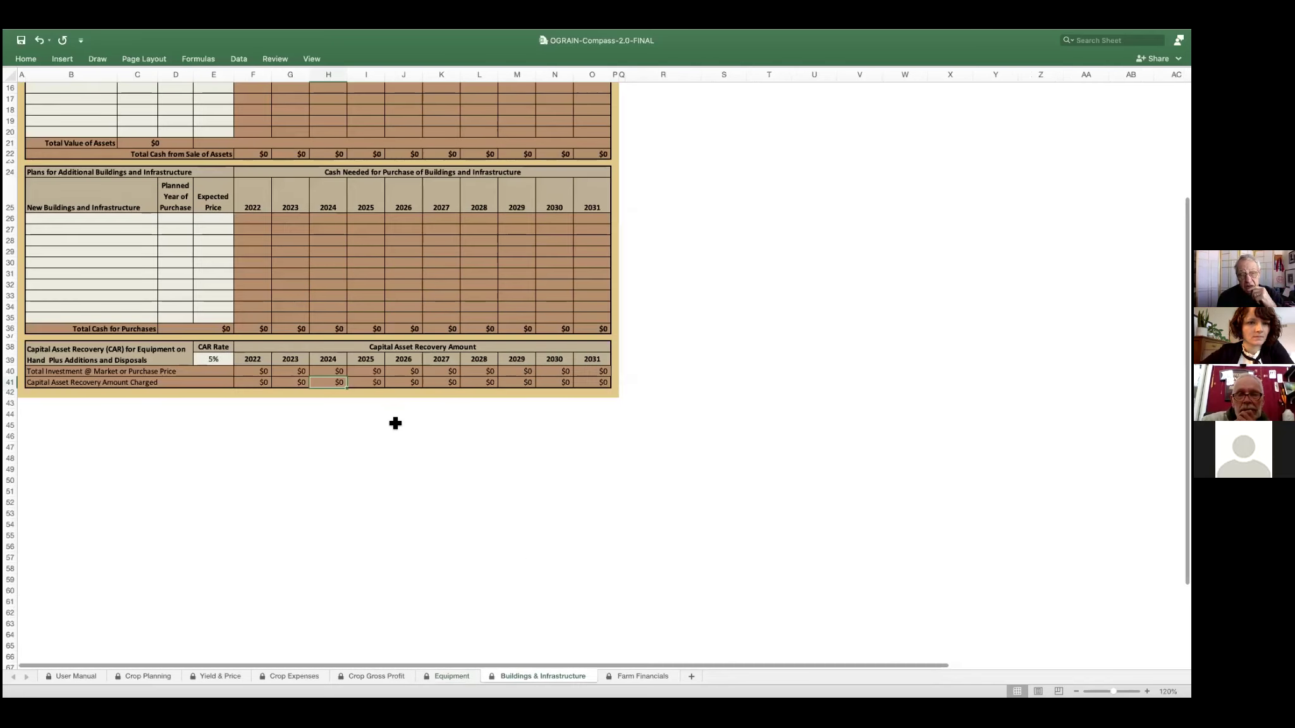
scroll(396, 424, up, 5)
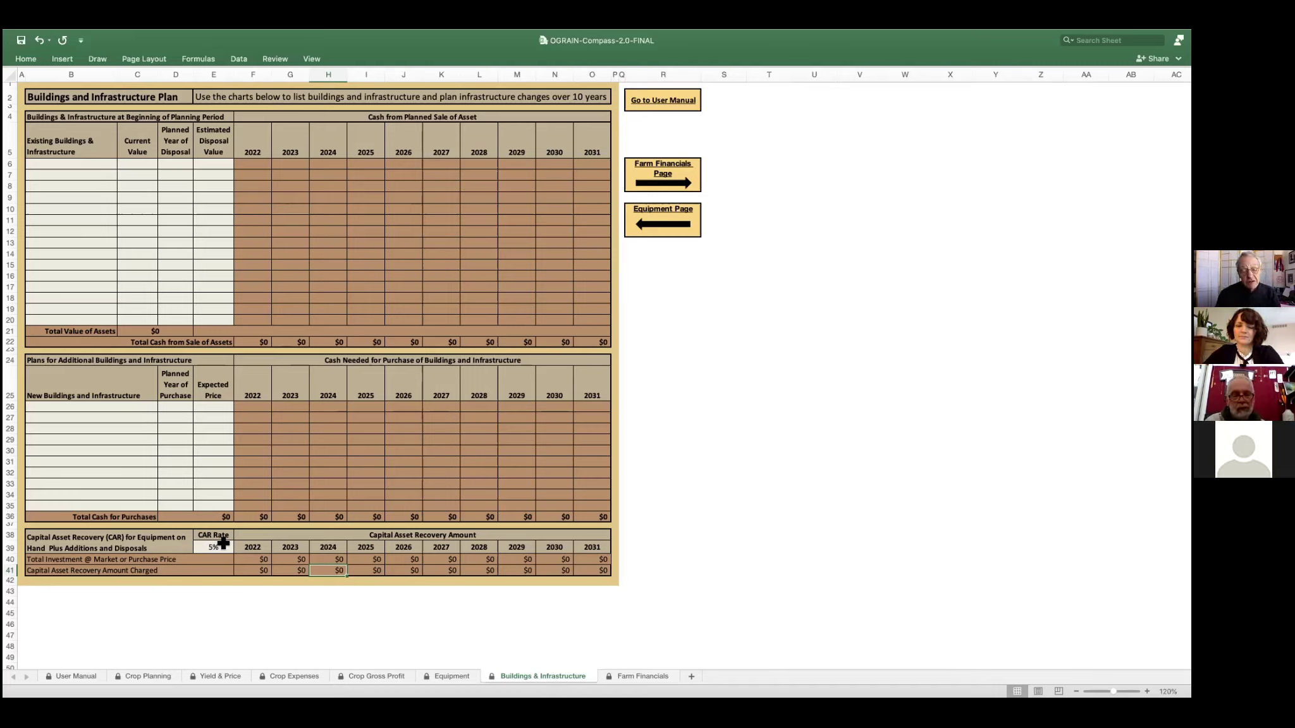
Step: Review the Farm Financials sheet, expanding the crop detail under Total Crop Revenue and collapsing it again
click(643, 677)
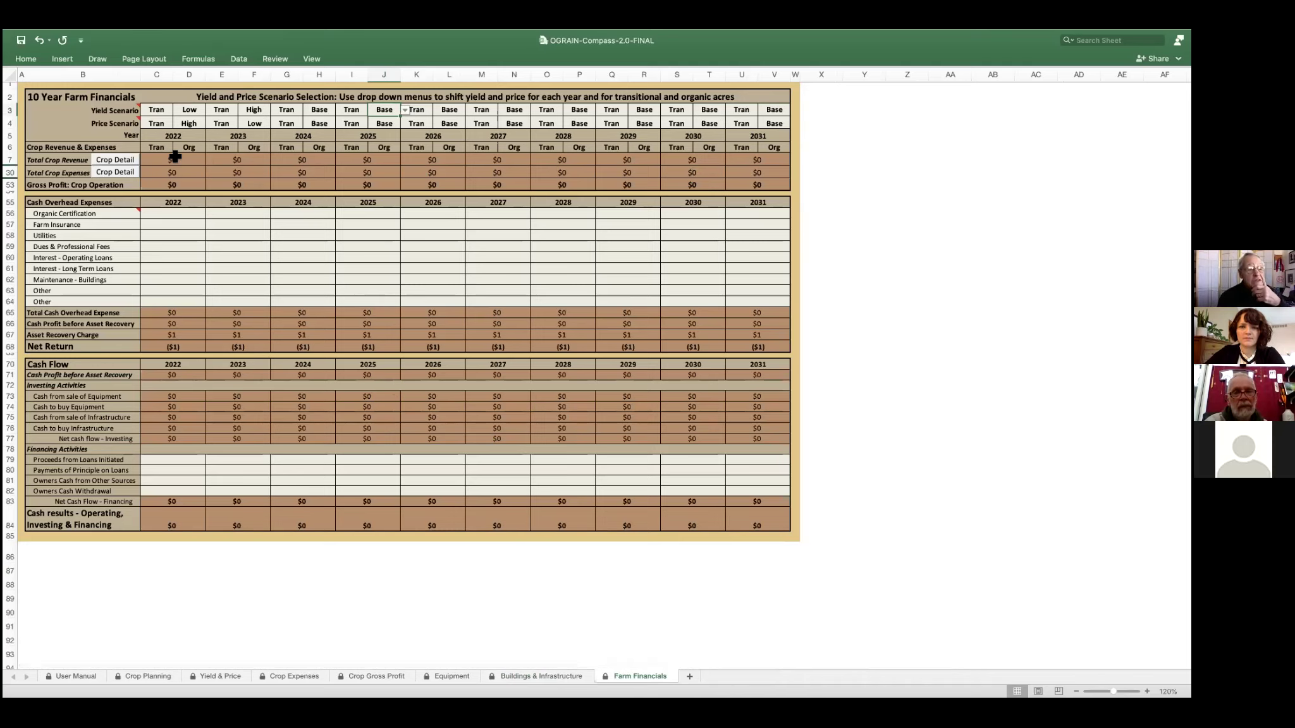
click(115, 161)
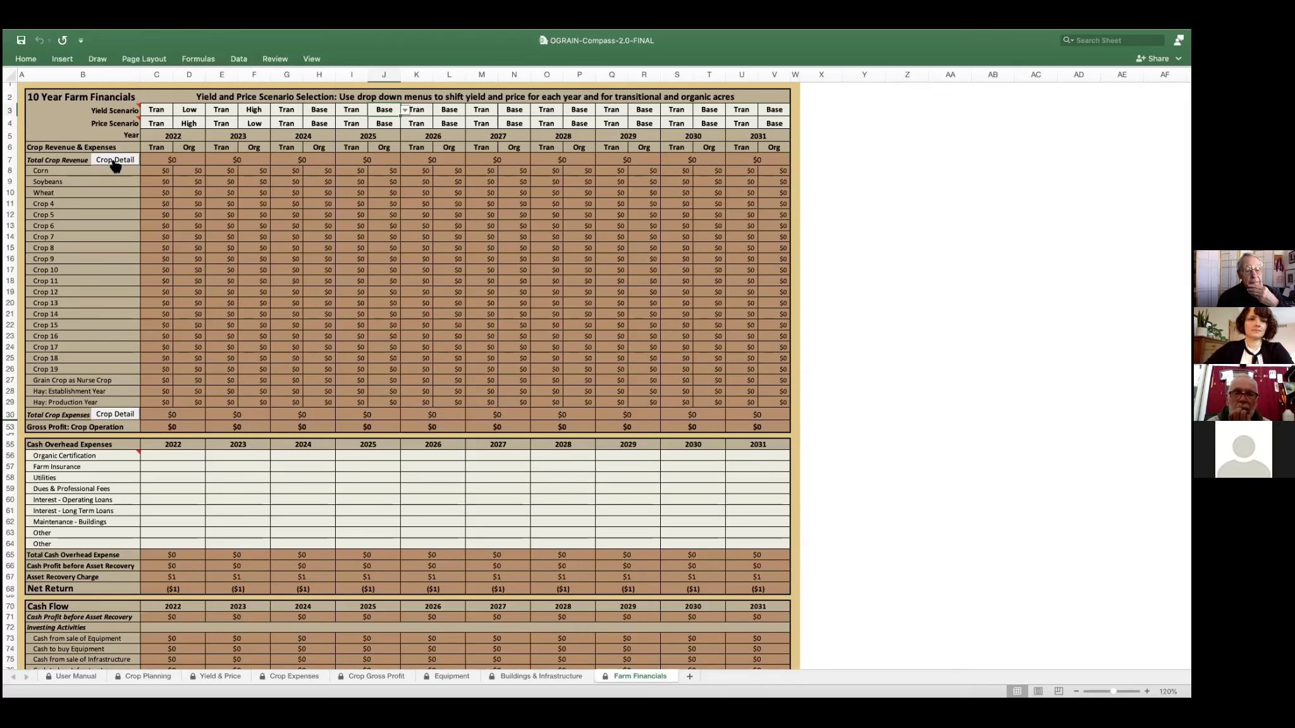
click(115, 163)
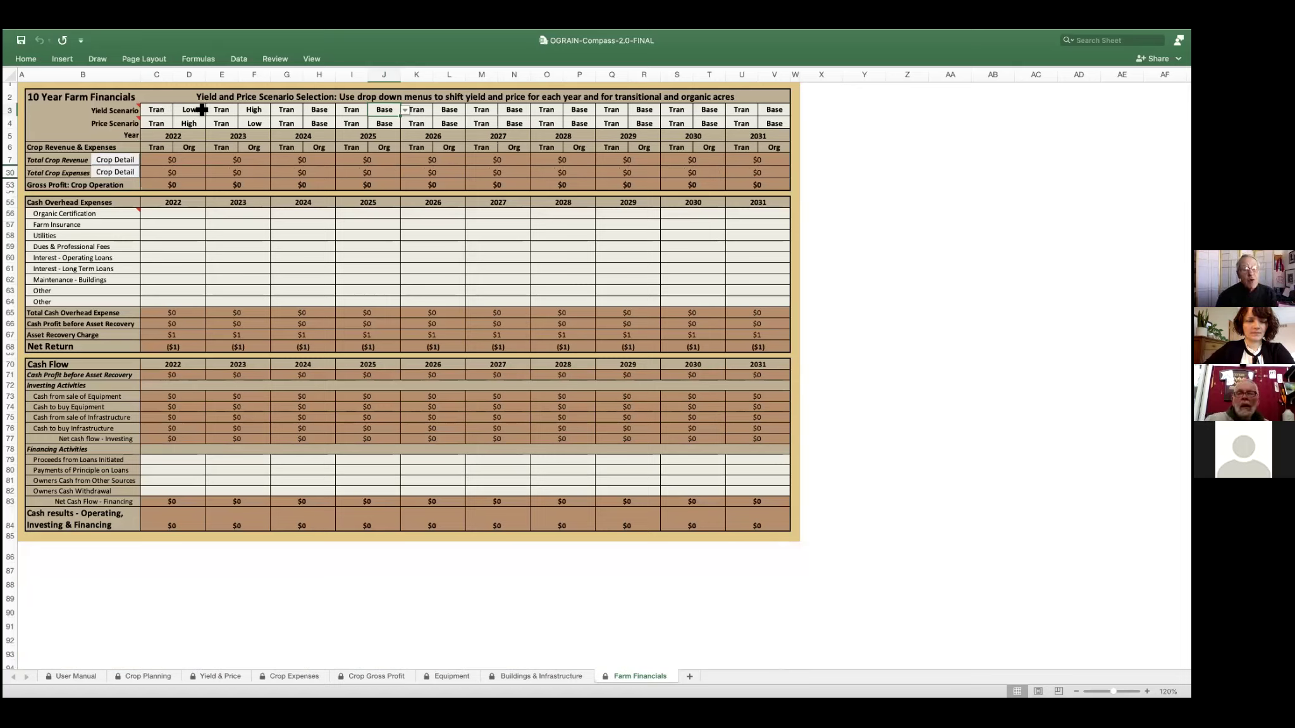
Step: Browse the yield scenario options for the 2022 organic crops, keep Low, and look over the cash overhead expense categories
click(193, 110)
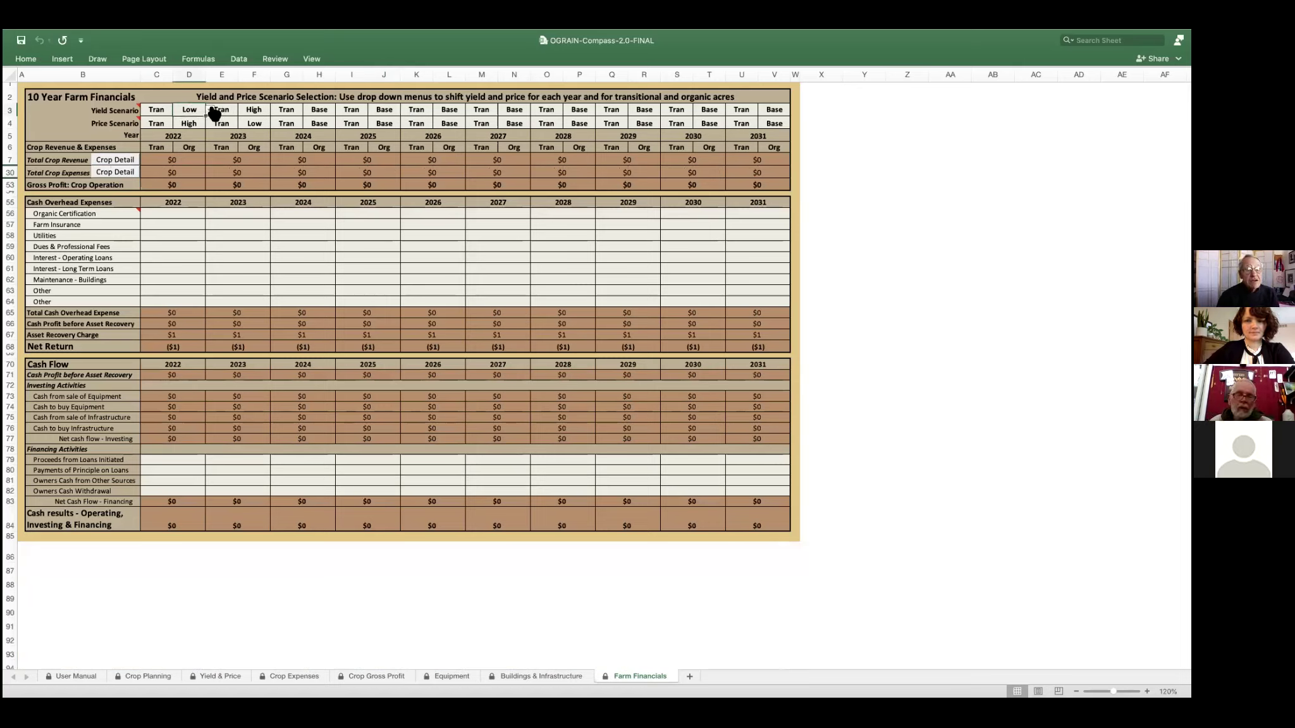
click(210, 111)
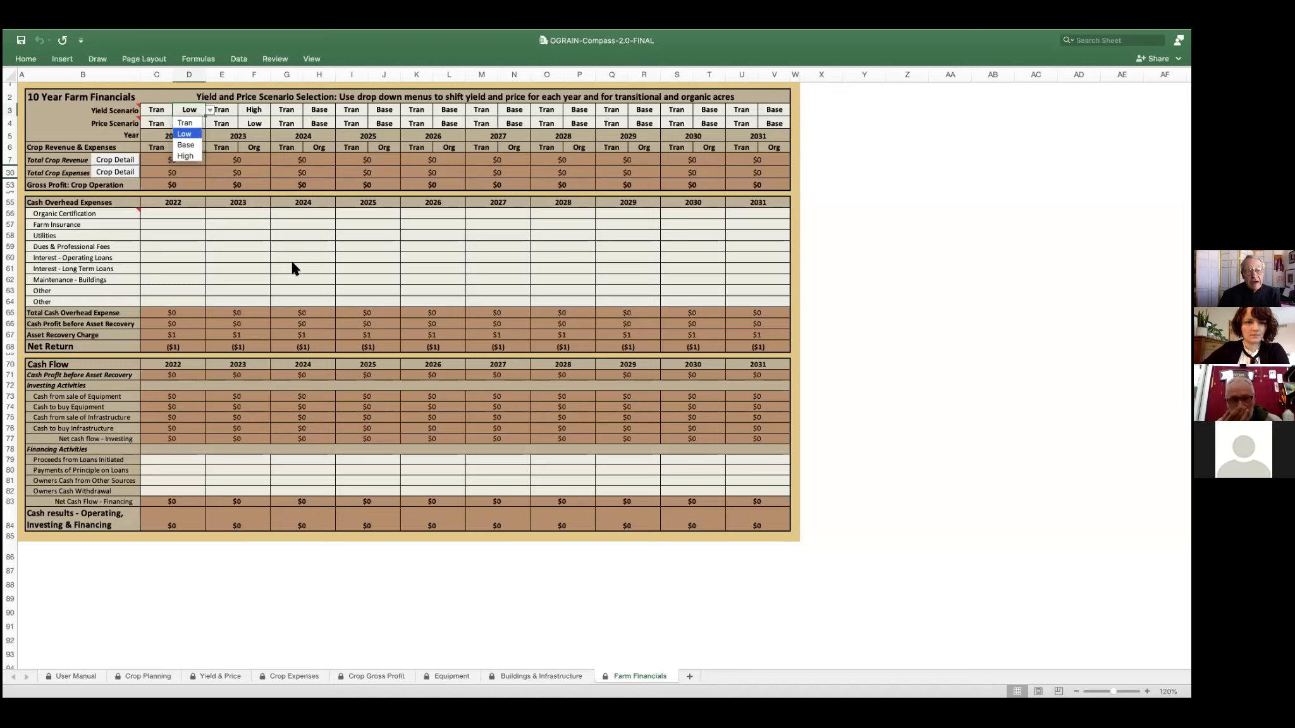
click(184, 133)
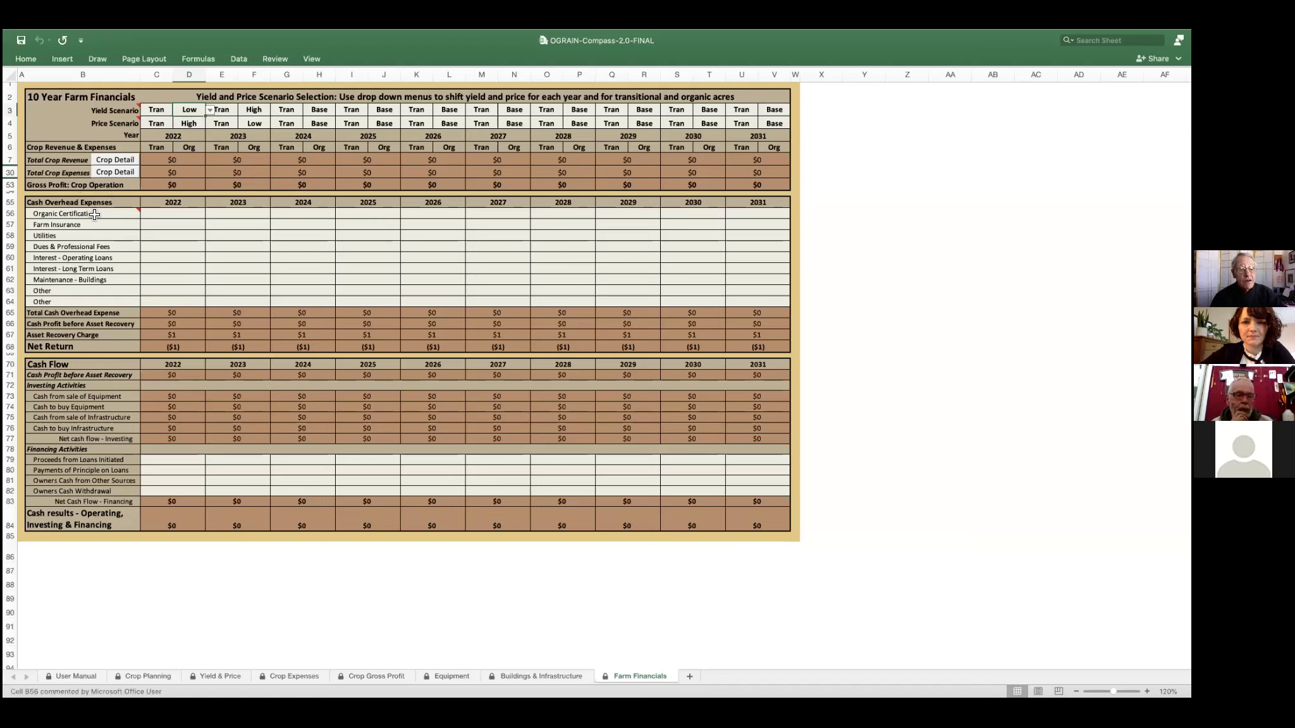
mouse_move(94, 214)
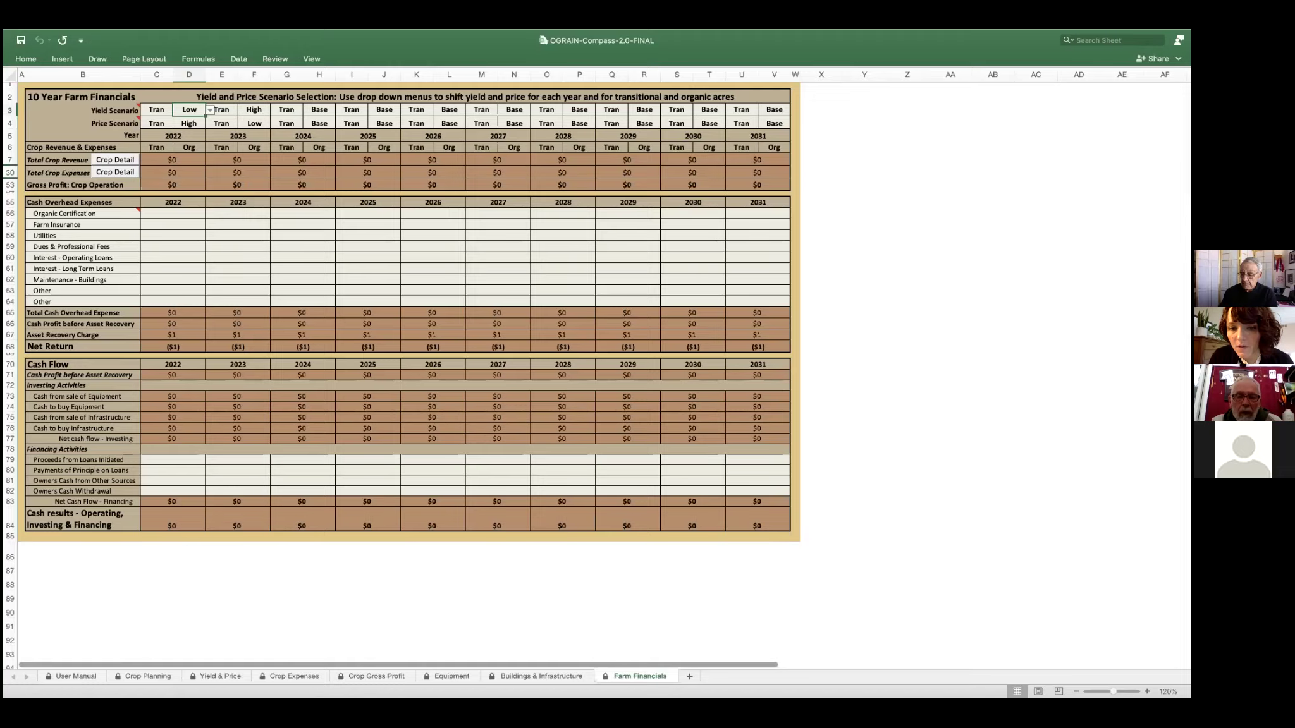
Step: Set the Farm Financials sheet's zoom to 150% so the ten-year tables are larger yet fit across the window
drag(1113, 691, 1121, 691)
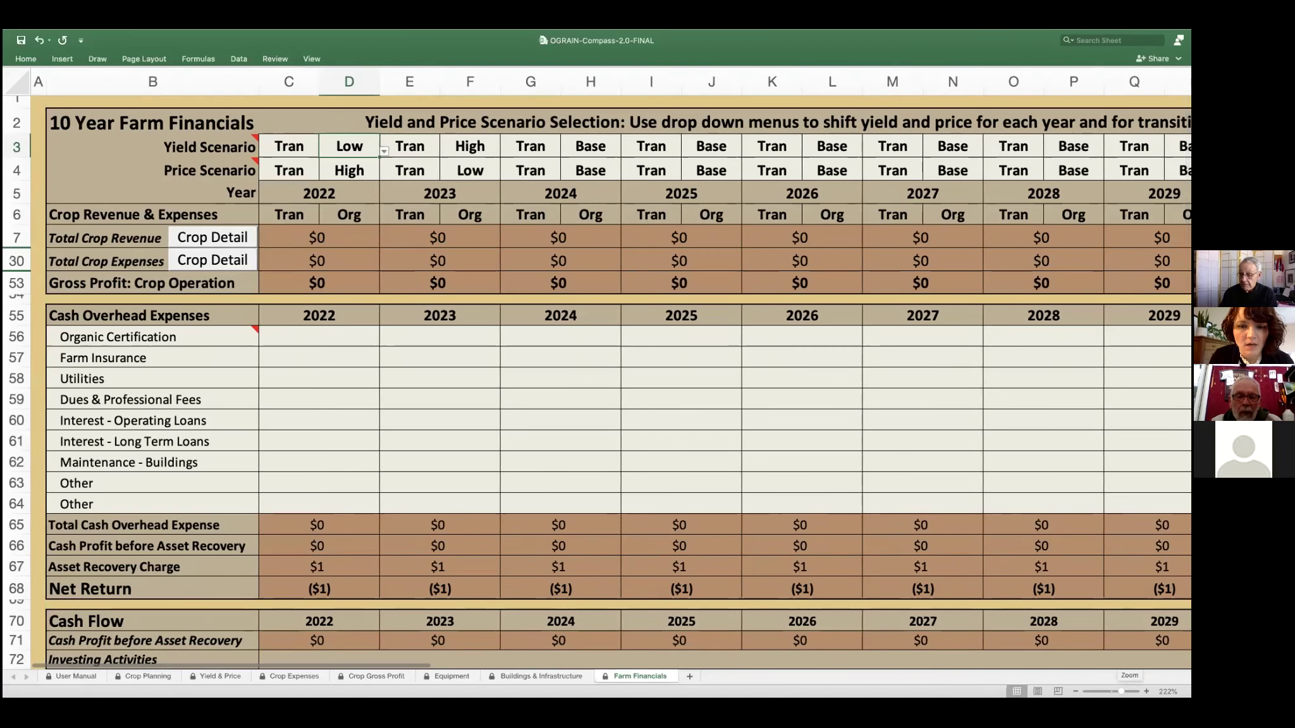
click(1075, 692)
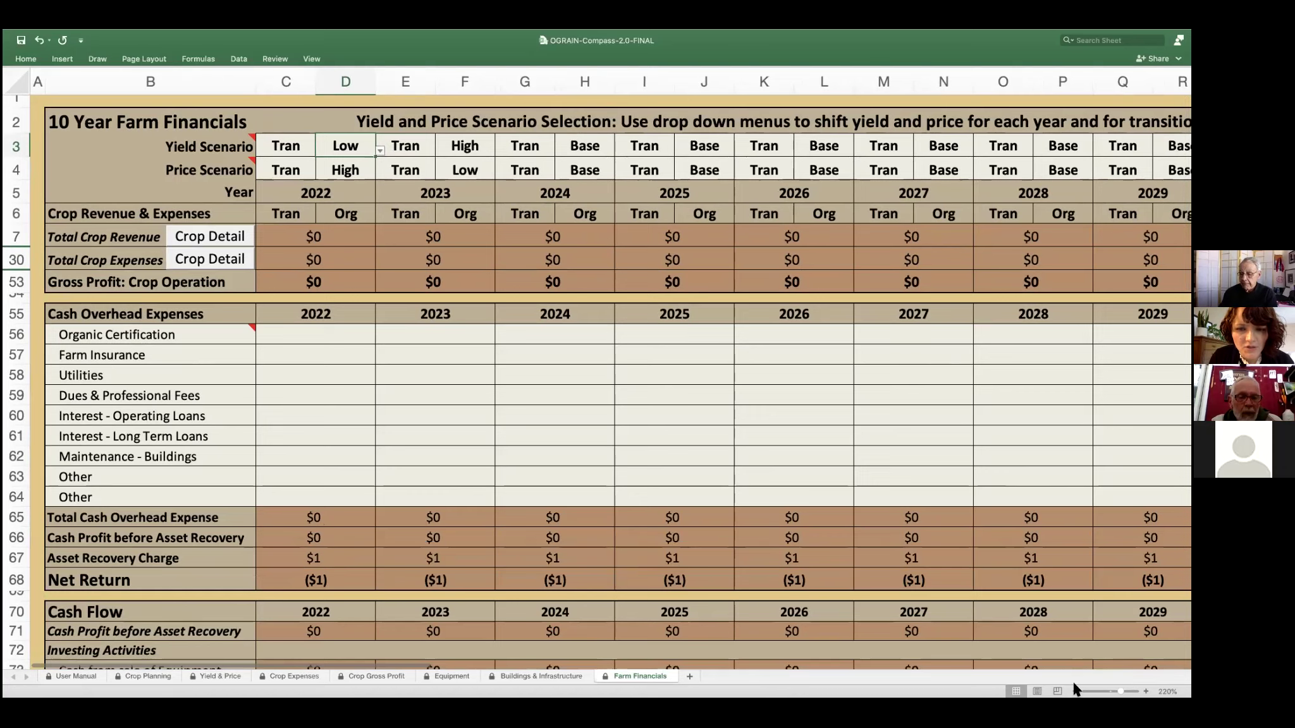
click(1075, 692)
click(1075, 692)
click(1076, 691)
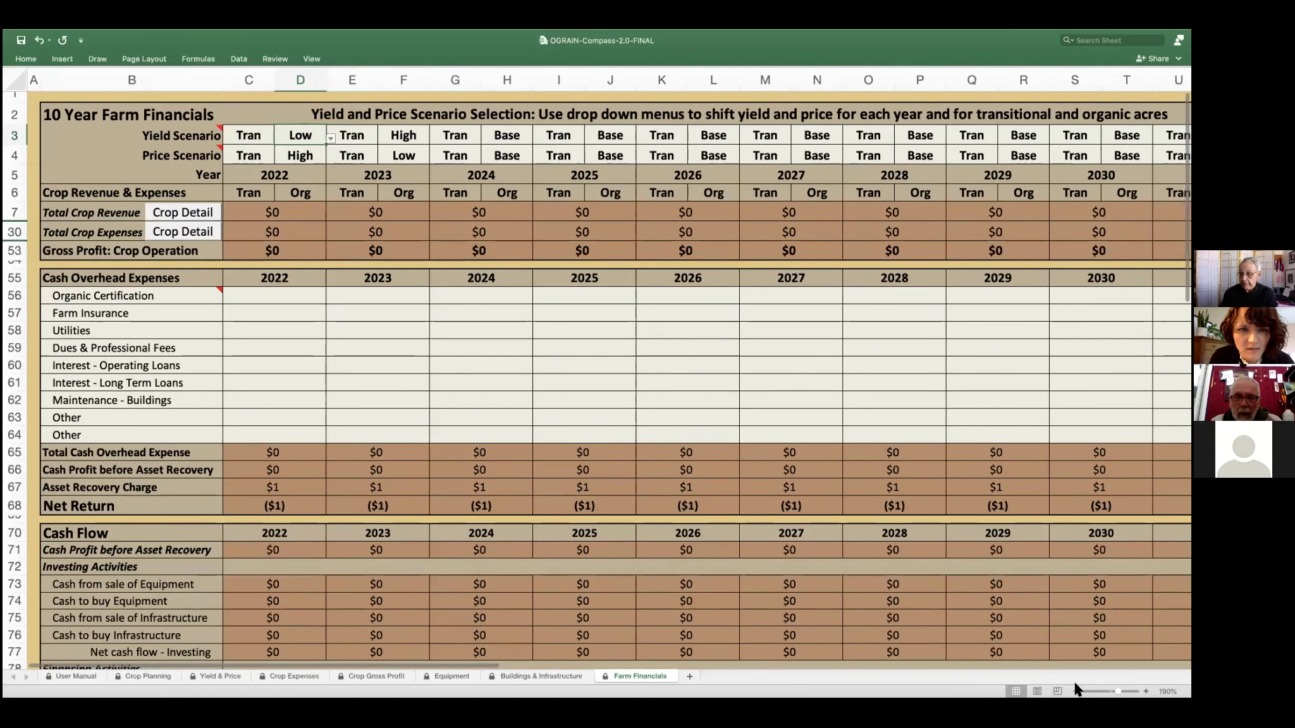
click(1075, 691)
click(1075, 691)
click(1075, 692)
click(1075, 691)
click(1075, 691)
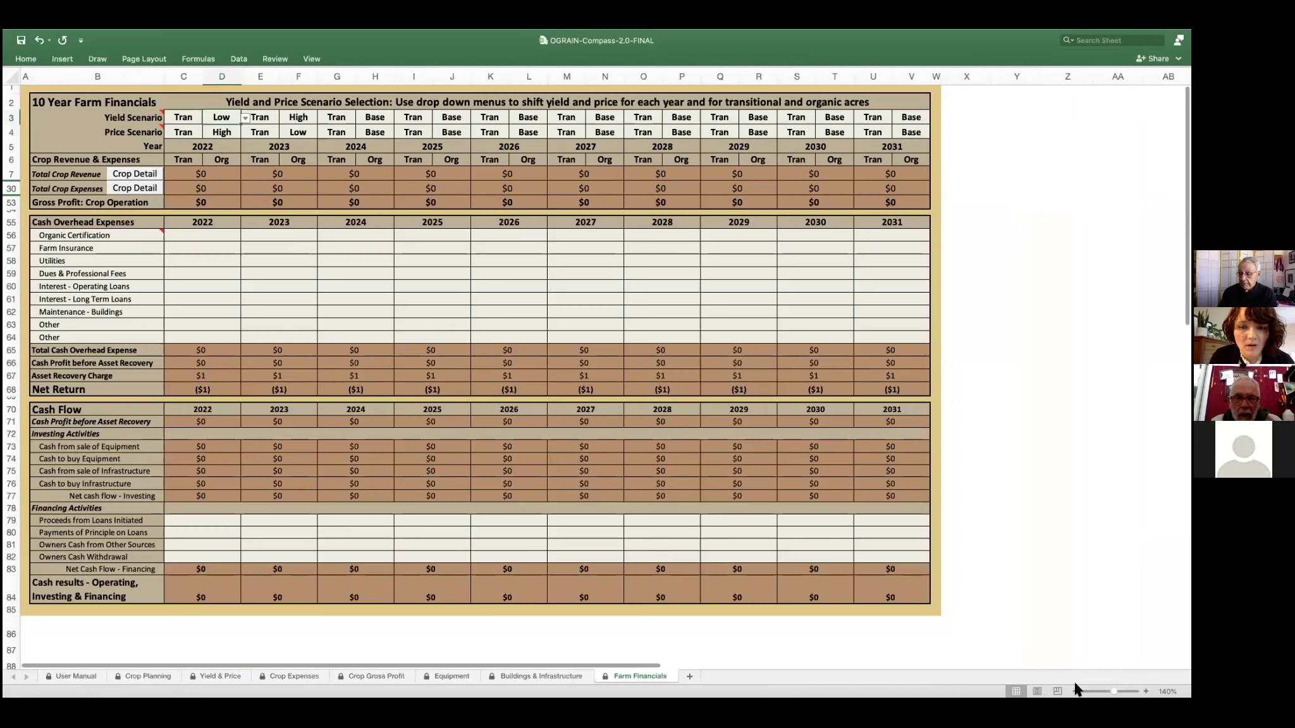
click(1075, 691)
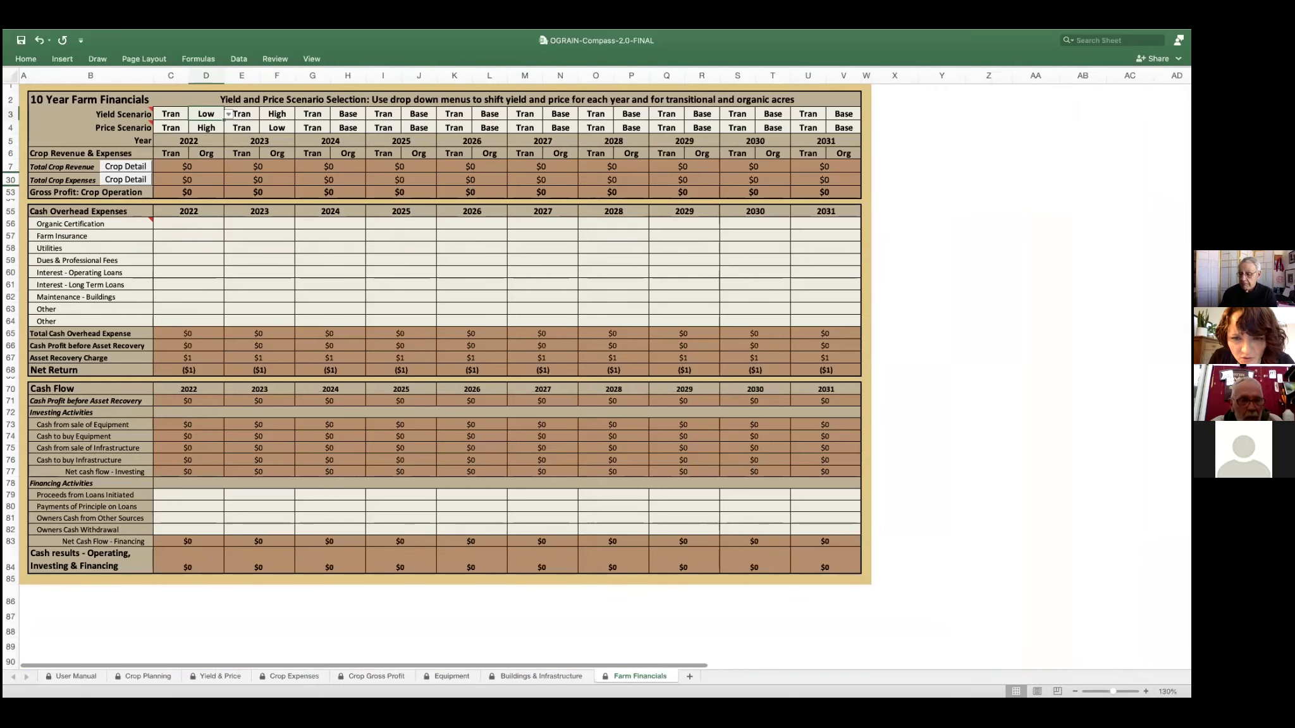
click(1145, 691)
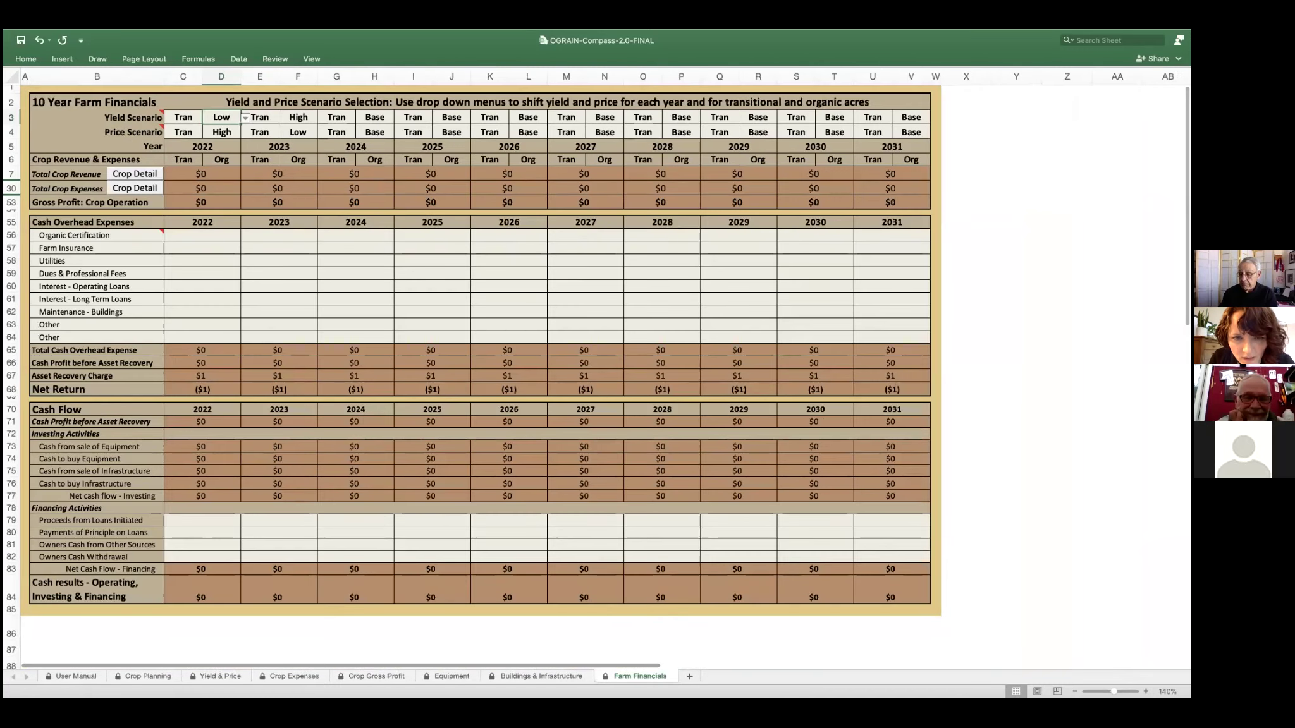
click(1146, 691)
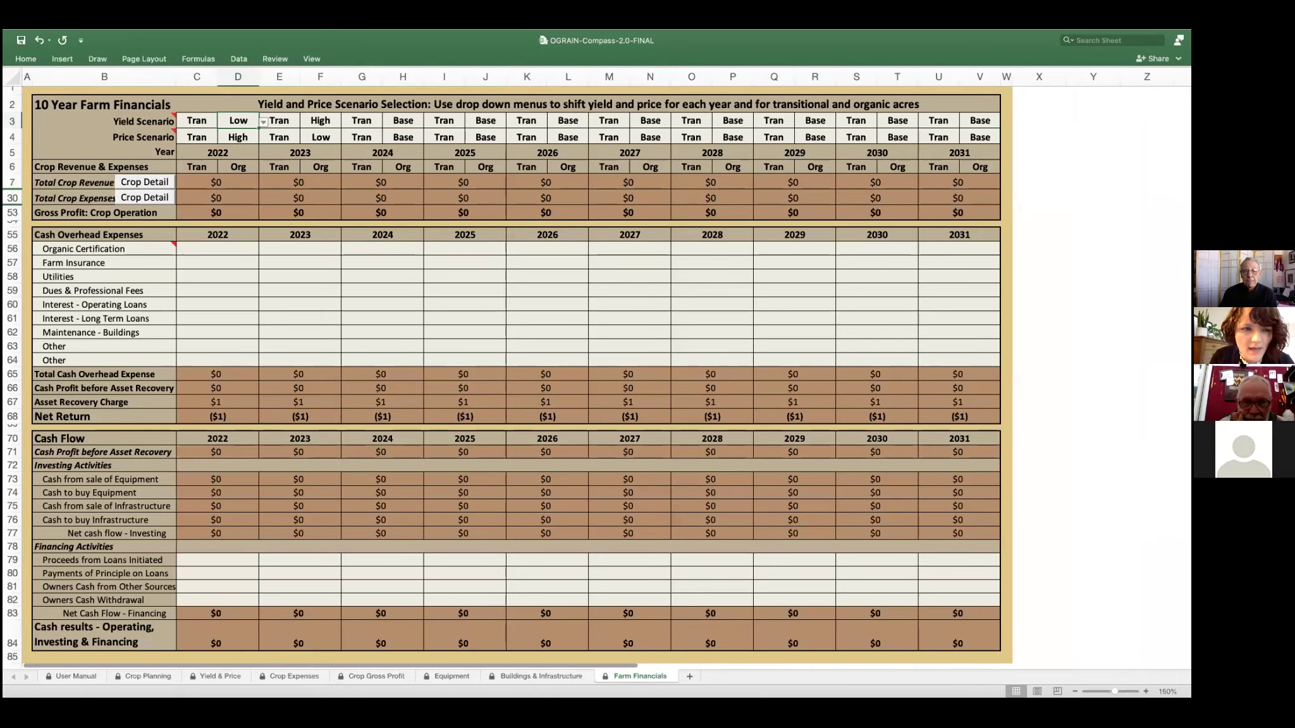